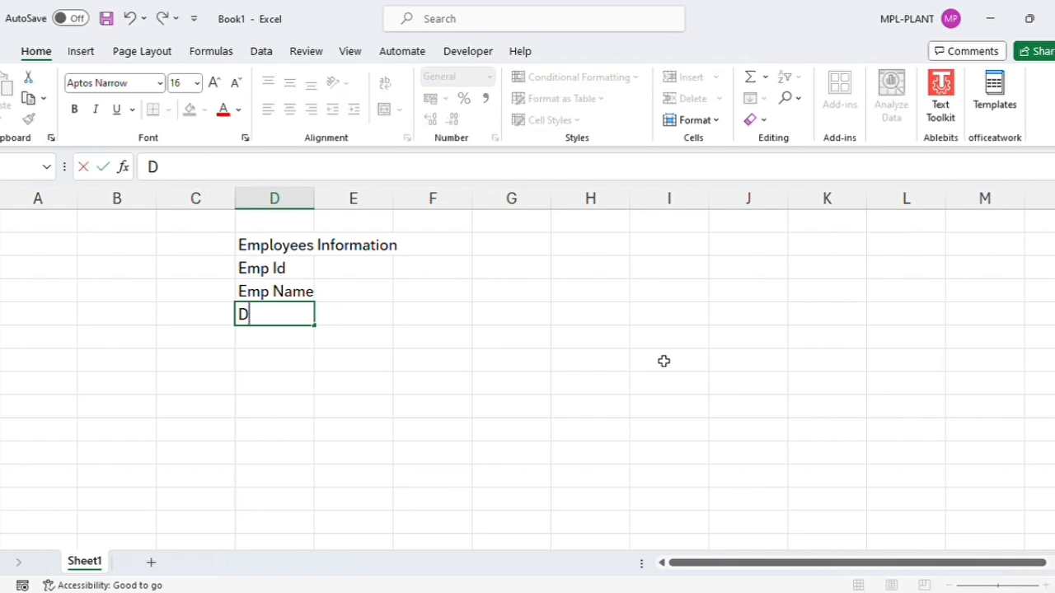
Complete the Department label below Emp Name and add the labels Designation, Location and Salary beneath it in column D.
{"action": "type", "text": "artment"}
{"action": "key", "text": "Return"}
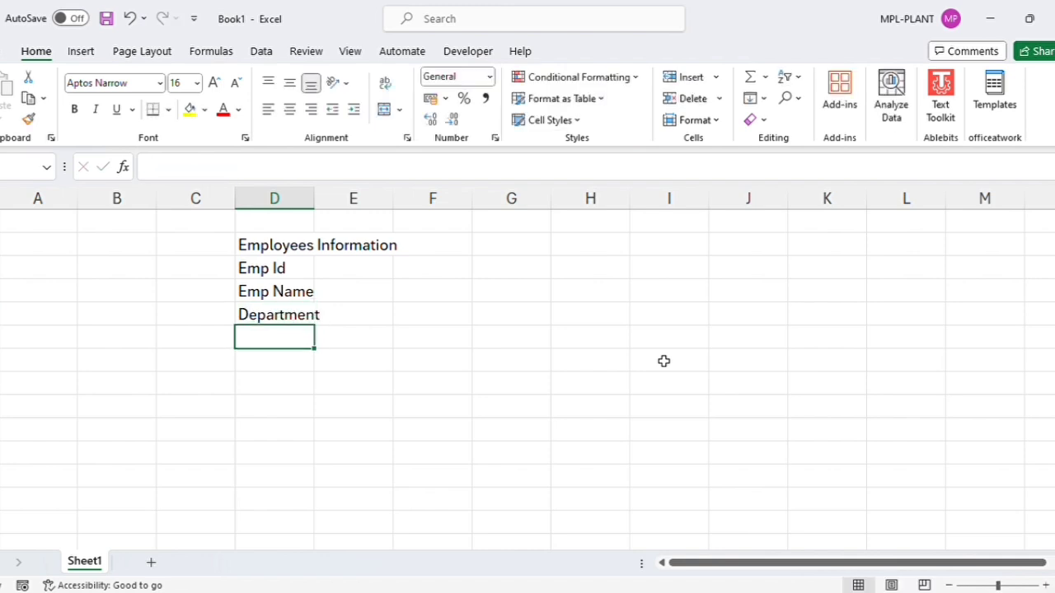
{"action": "type", "text": "D"}
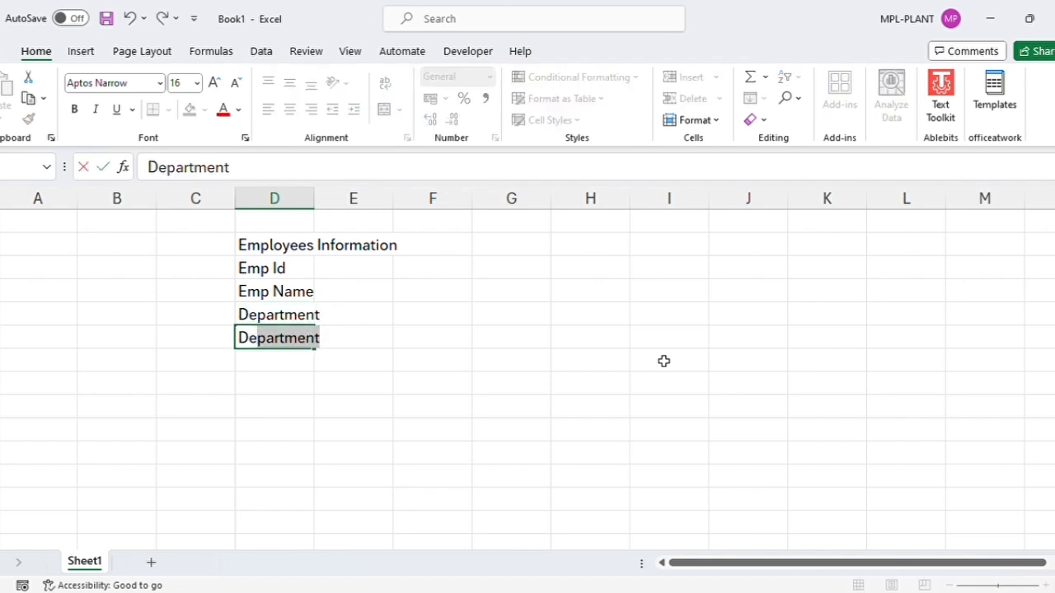
{"action": "type", "text": "es"}
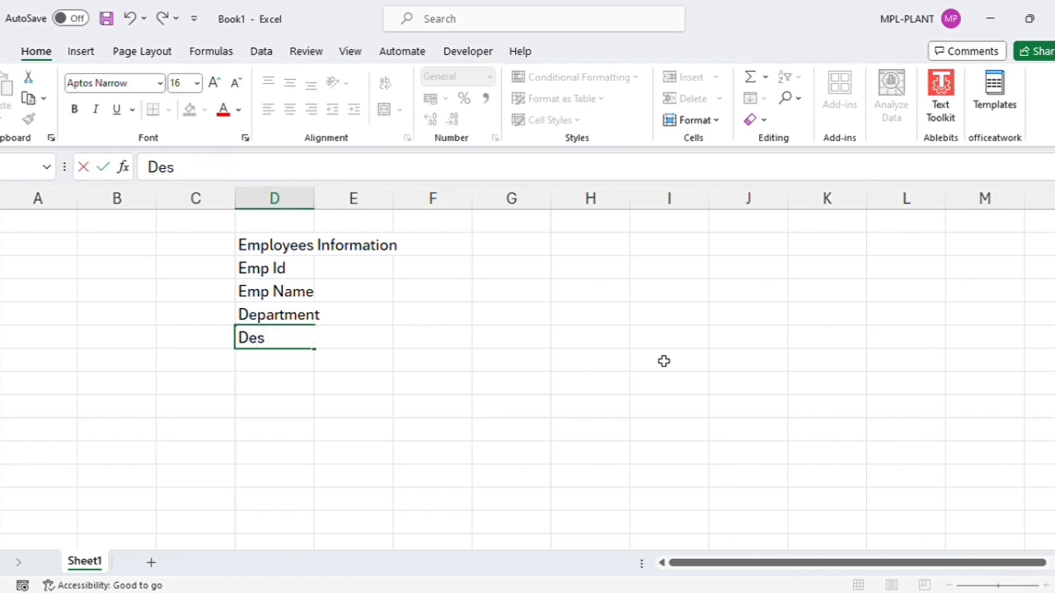
{"action": "type", "text": "ignation"}
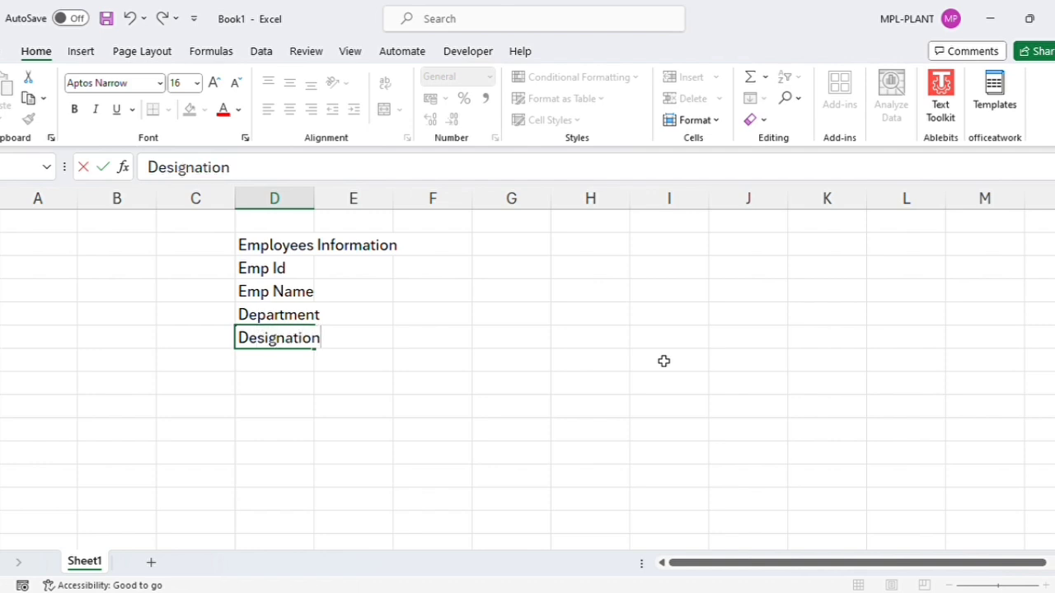
{"action": "key", "text": "Return"}
{"action": "type", "text": "Location"}
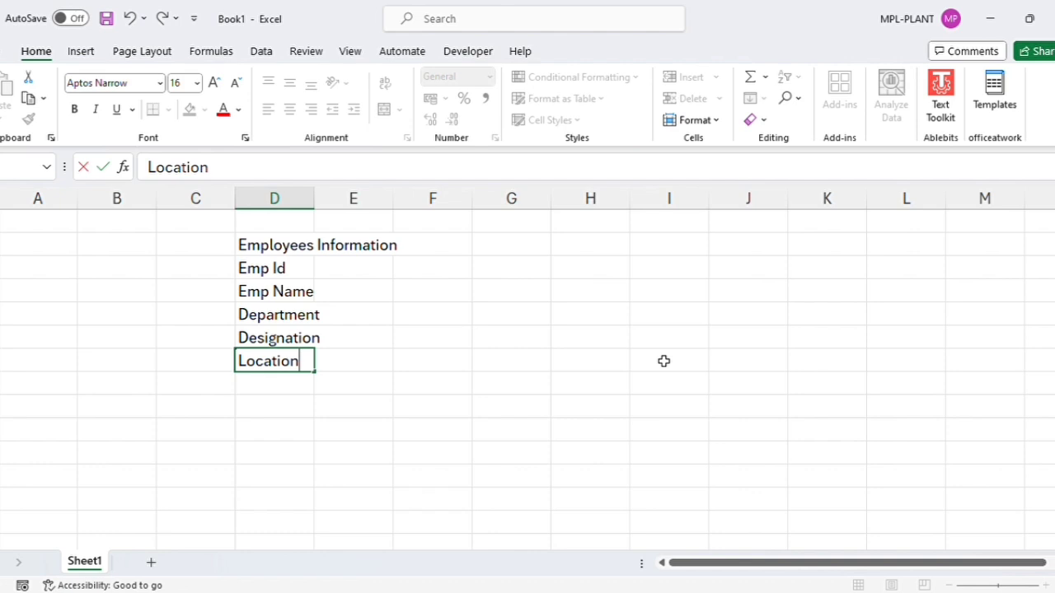
{"action": "key", "text": "Return"}
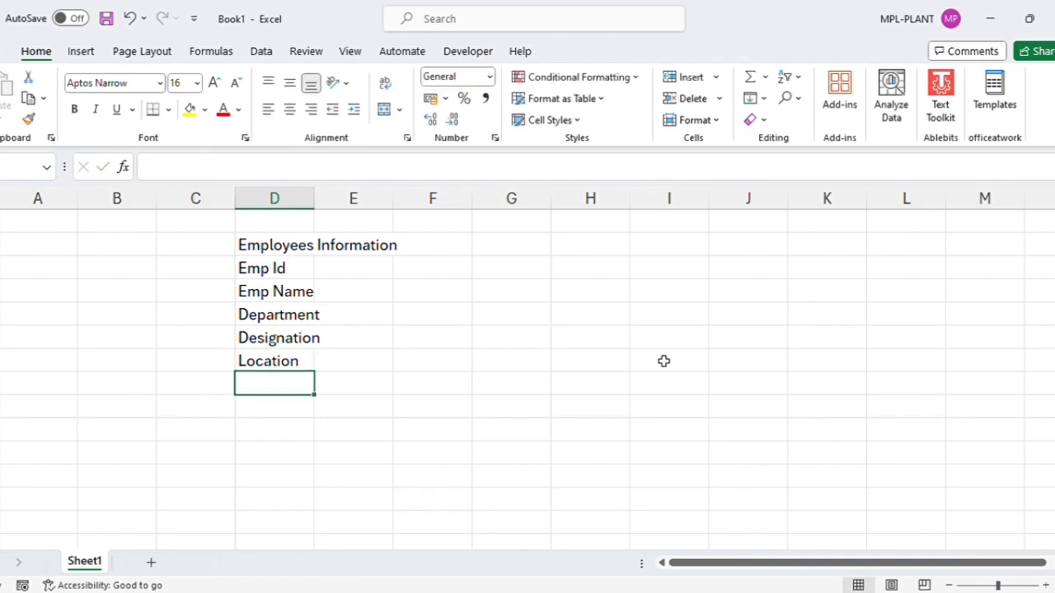
{"action": "type", "text": "Salary"}
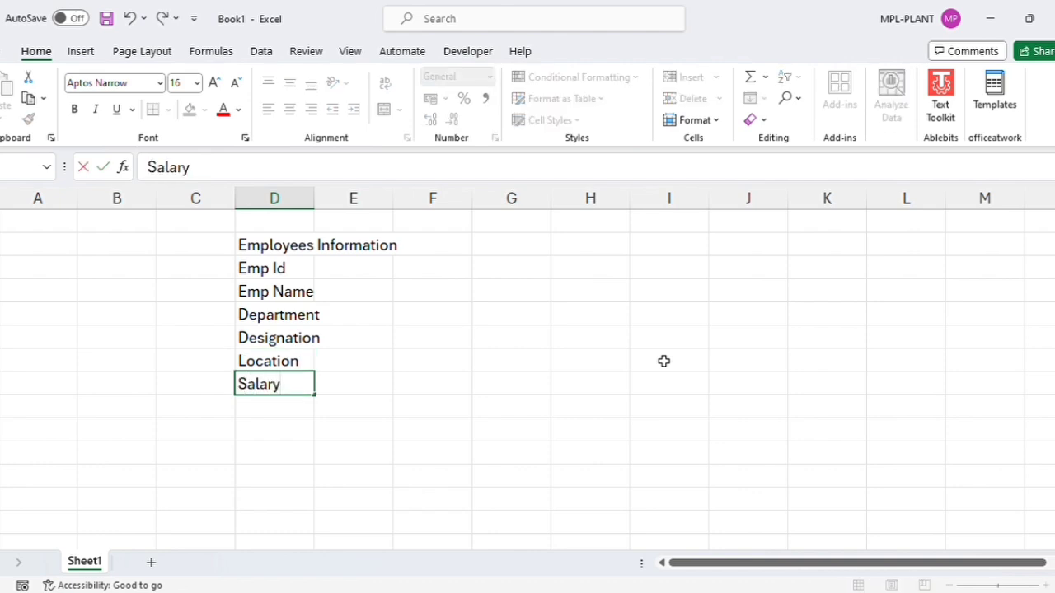
{"action": "key", "text": "Return"}
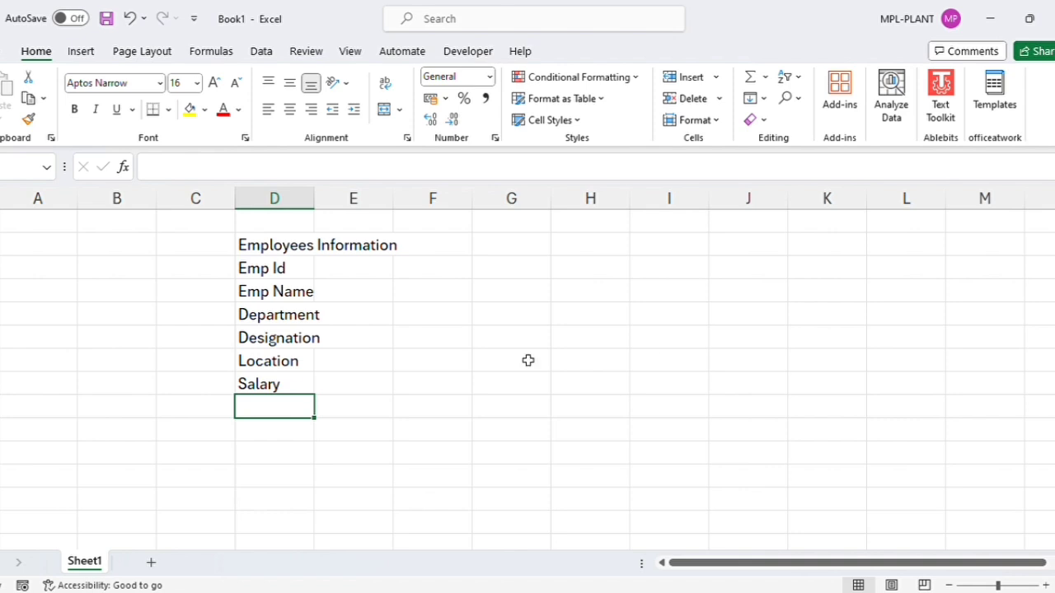
Format the Employees Information title across columns D and E as bold Aldhabi at size 24.
{"action": "left_click", "coordinate": [346, 284]}
{"action": "left_click_drag", "start_coordinate": [285, 251], "coordinate": [367, 250]}
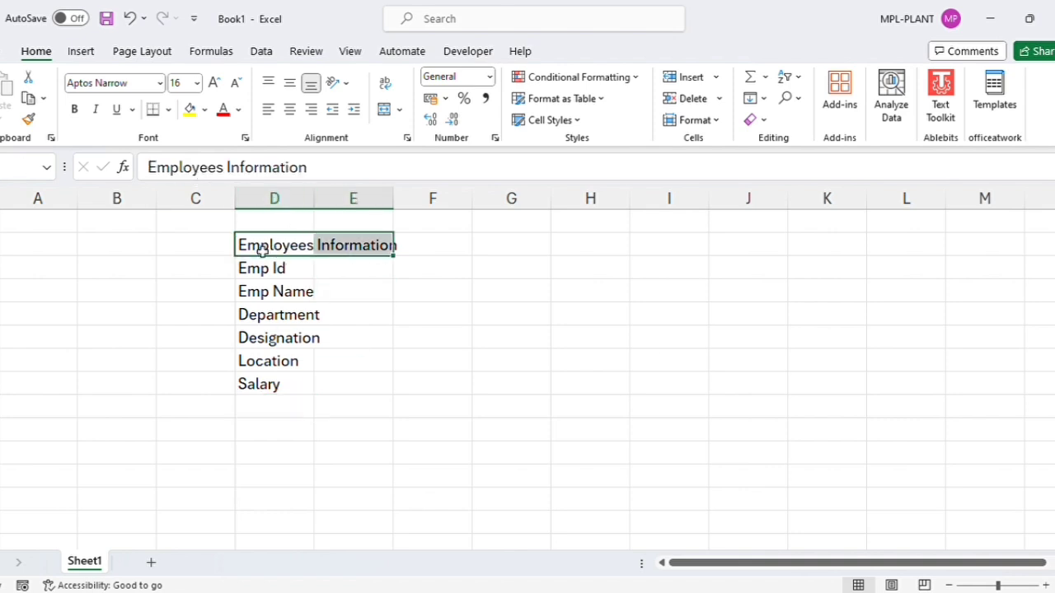
{"action": "left_click", "coordinate": [76, 110]}
{"action": "left_click", "coordinate": [158, 86]}
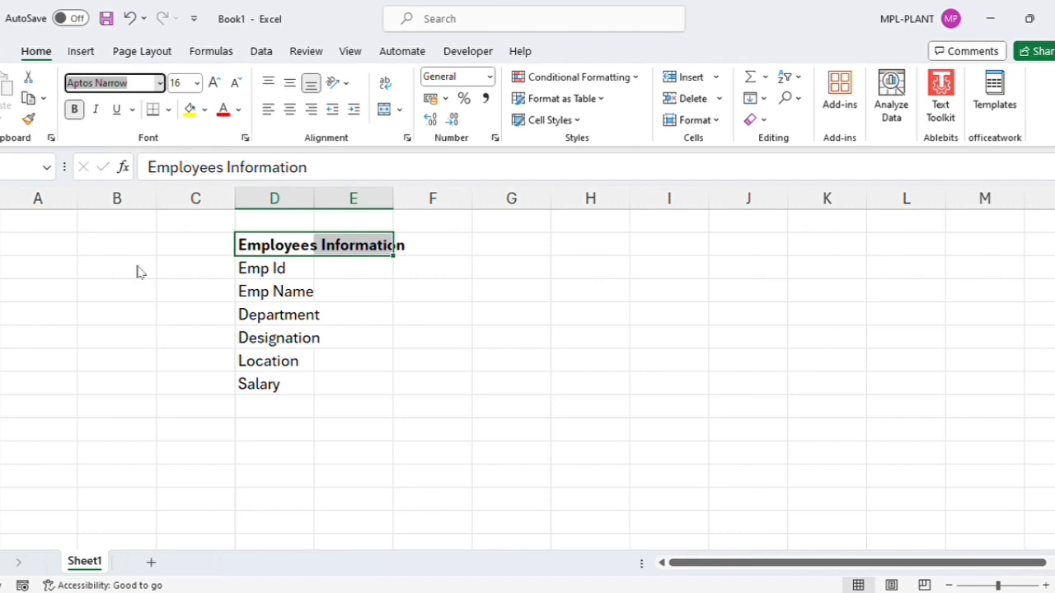
{"action": "left_click", "coordinate": [122, 345]}
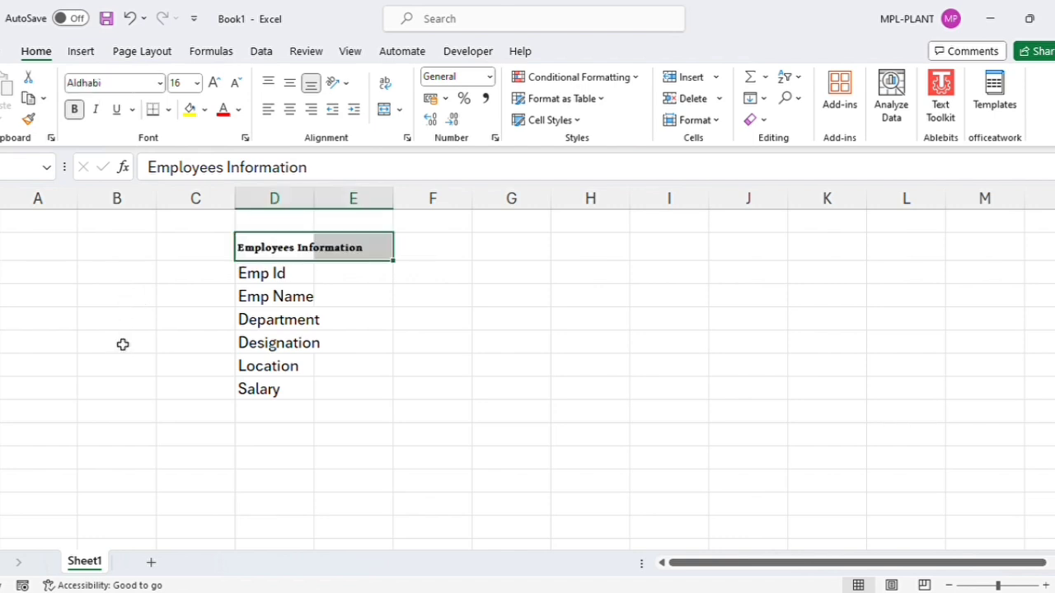
{"action": "left_click", "coordinate": [191, 83]}
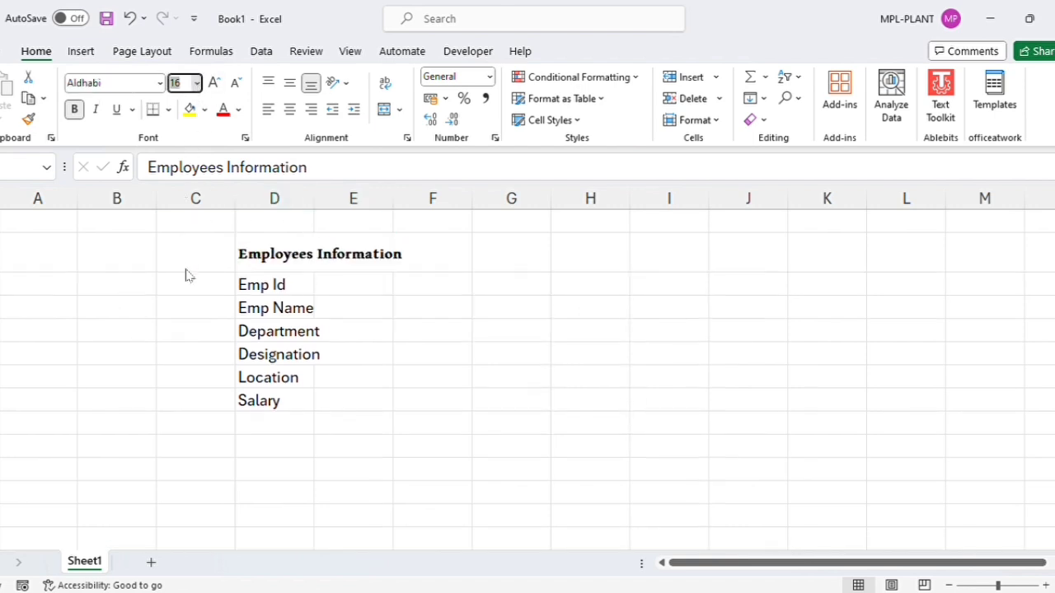
{"action": "type", "text": "24"}
{"action": "key", "text": "Return"}
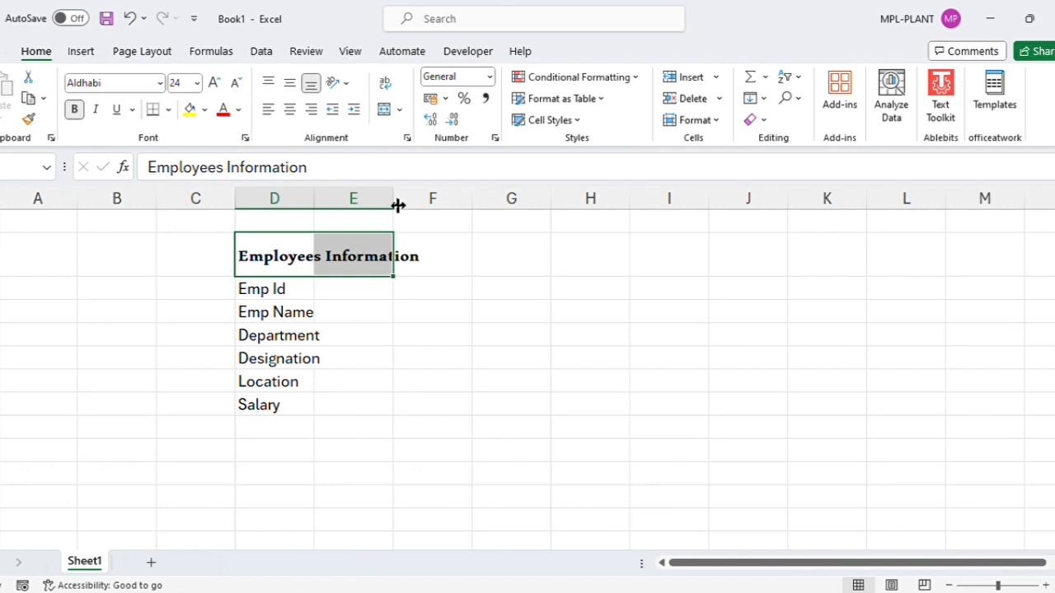
Merge and center the Employees Information title across columns D and E, and widen column E slightly.
{"action": "left_click_drag", "start_coordinate": [356, 261], "coordinate": [390, 267]}
{"action": "left_click", "coordinate": [384, 112]}
{"action": "left_click_drag", "start_coordinate": [403, 205], "coordinate": [420, 205]}
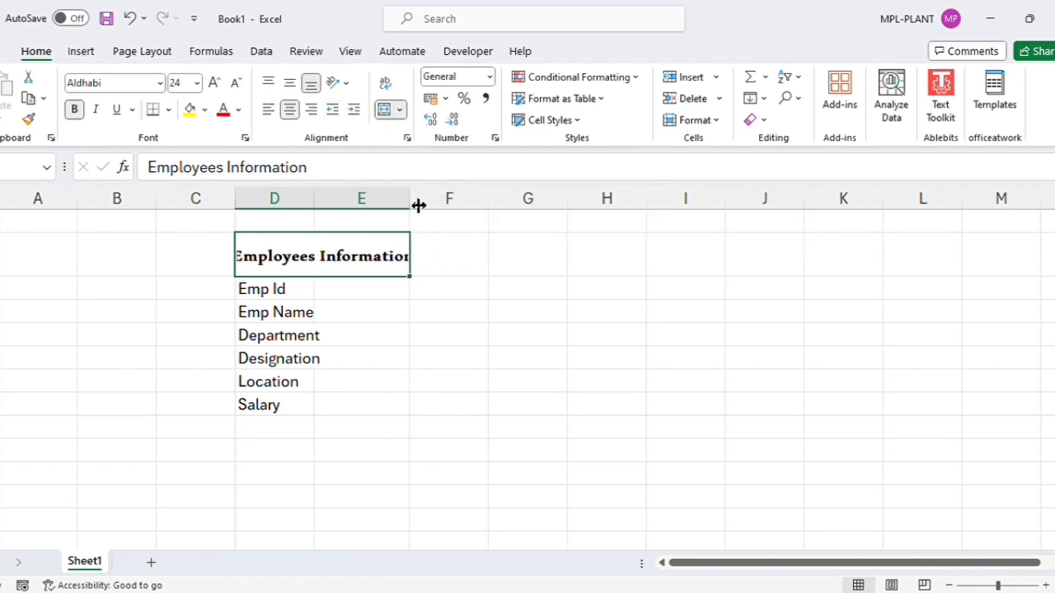
Widen all columns of the sheet equally until the full Employees Information title fits across columns D and E.
{"action": "left_click", "coordinate": [33, 217]}
{"action": "key", "text": "ctrl+a"}
{"action": "left_click_drag", "start_coordinate": [318, 209], "coordinate": [420, 218]}
{"action": "left_click_drag", "start_coordinate": [332, 207], "coordinate": [305, 213]}
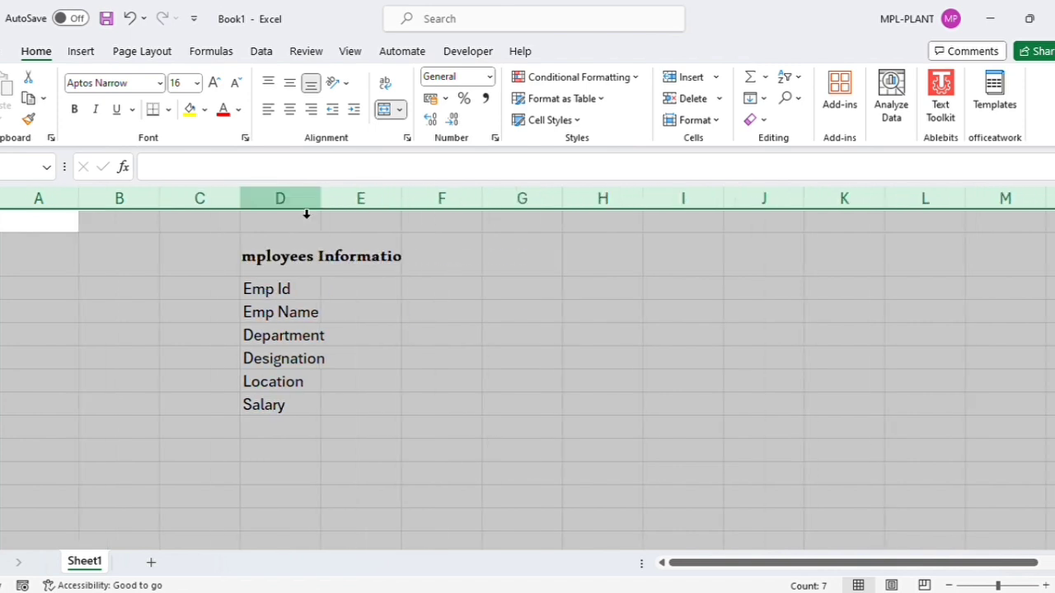
{"action": "left_click", "coordinate": [111, 252]}
{"action": "left_click", "coordinate": [349, 295]}
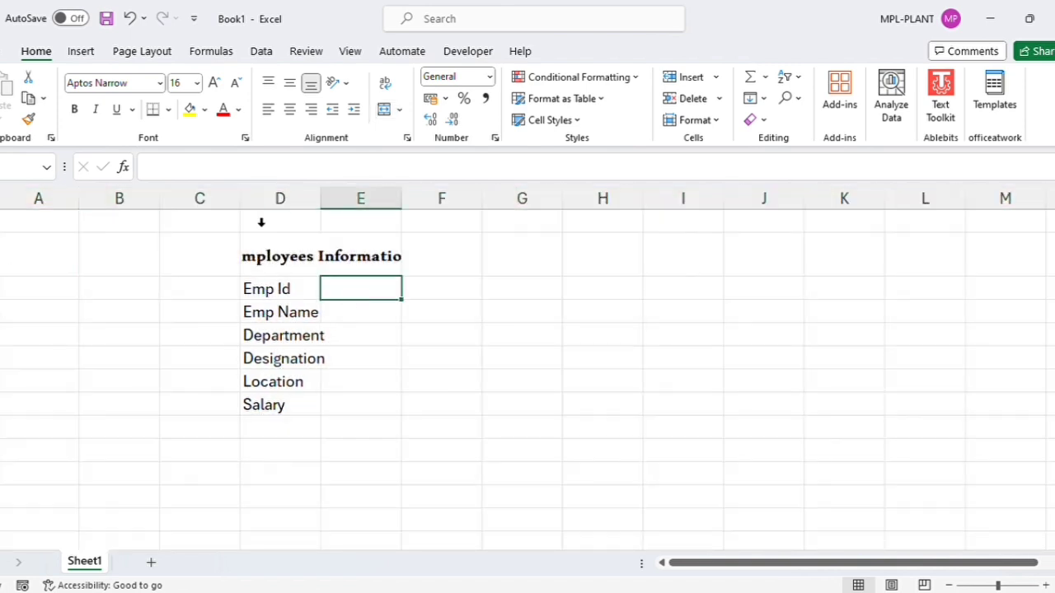
{"action": "left_click_drag", "start_coordinate": [239, 204], "coordinate": [325, 217]}
{"action": "left_click", "coordinate": [4, 205]}
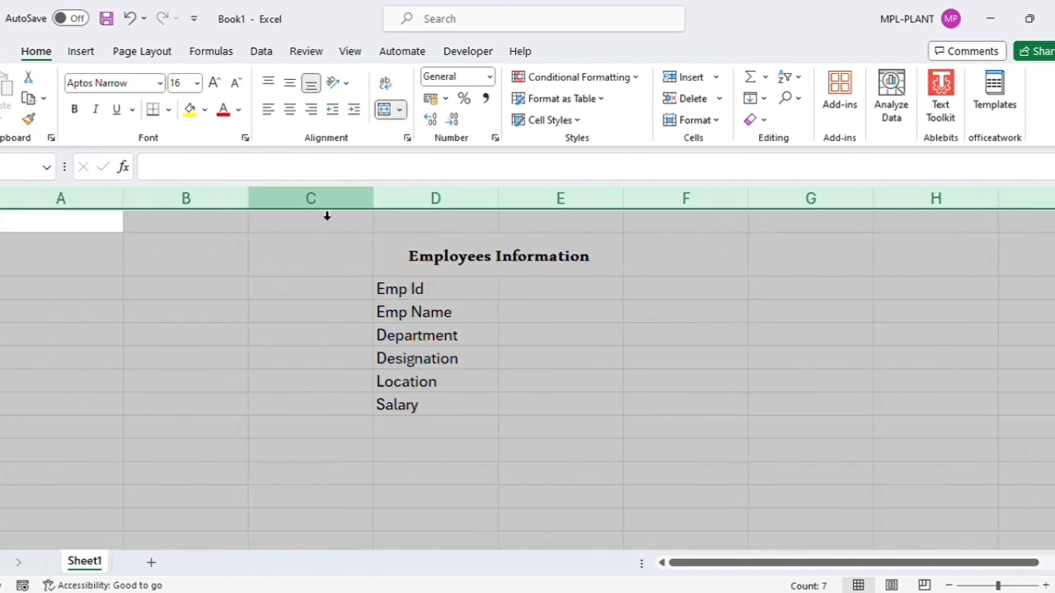
{"action": "left_click", "coordinate": [513, 317]}
{"action": "left_click", "coordinate": [432, 382]}
{"action": "left_click", "coordinate": [416, 290]}
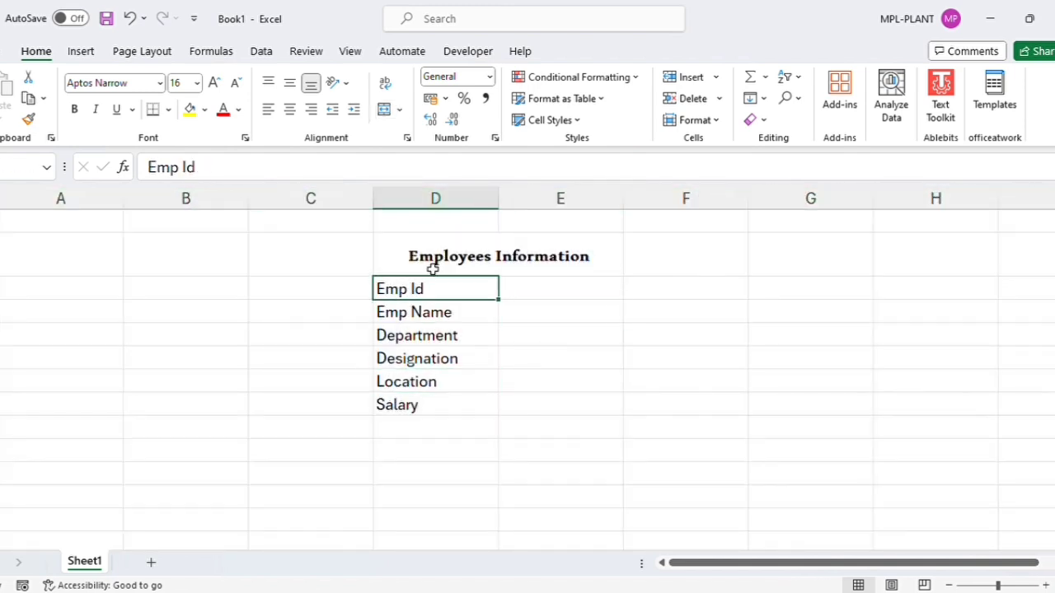
Give all rows of the sheet the same, slightly taller height than the default label rows.
{"action": "left_click_drag", "start_coordinate": [431, 266], "coordinate": [450, 403]}
{"action": "left_click", "coordinate": [695, 292]}
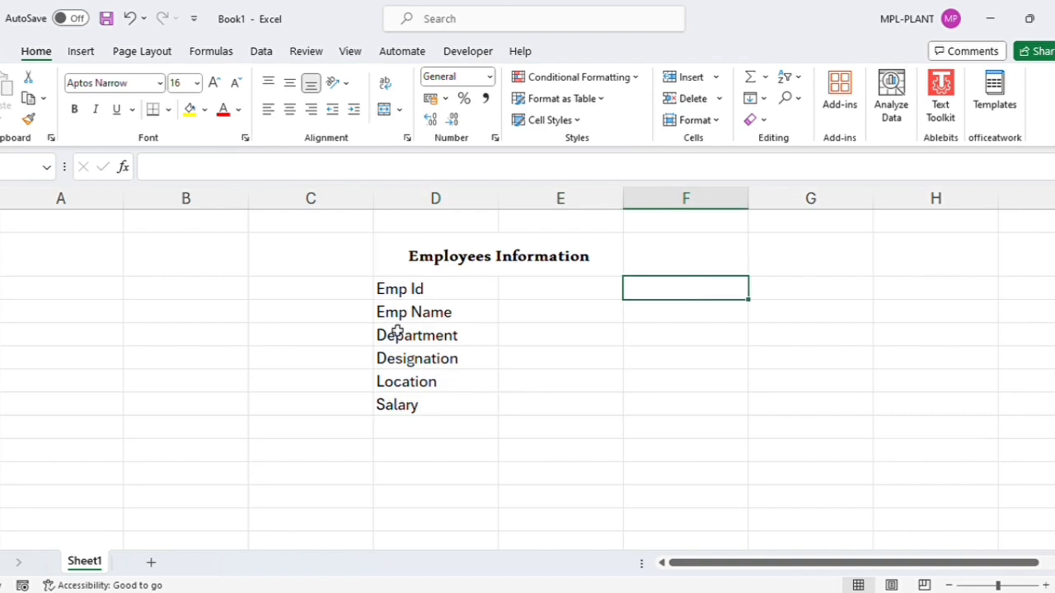
{"action": "left_click", "coordinate": [0, 200]}
{"action": "left_click_drag", "start_coordinate": [1, 277], "coordinate": [1, 261]}
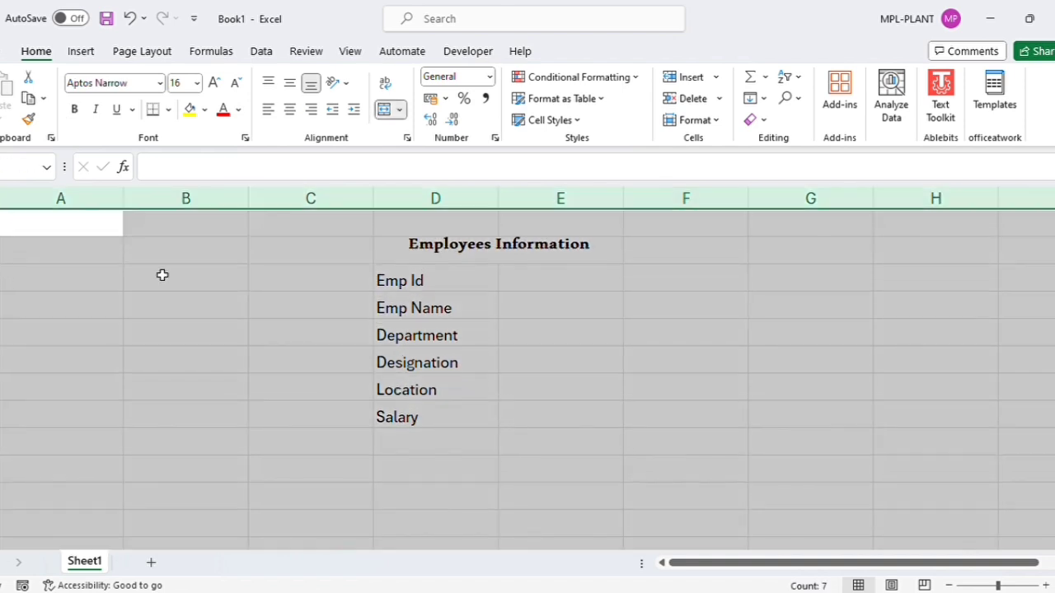
{"action": "left_click", "coordinate": [466, 290]}
{"action": "left_click", "coordinate": [437, 363]}
Fill the merged Employees Information title cell with light blue.
{"action": "left_click", "coordinate": [467, 250]}
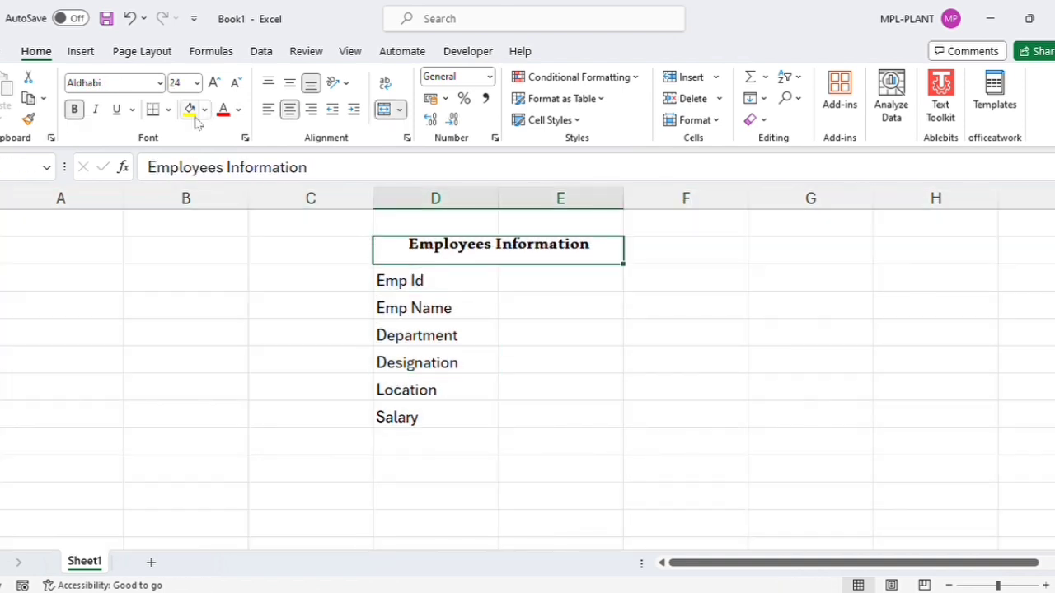
{"action": "left_click", "coordinate": [244, 203]}
{"action": "left_click", "coordinate": [444, 283]}
Set the labels from Emp Id to Salary in column D to the Aldhabi font at size 20.
{"action": "left_click_drag", "start_coordinate": [410, 280], "coordinate": [437, 415]}
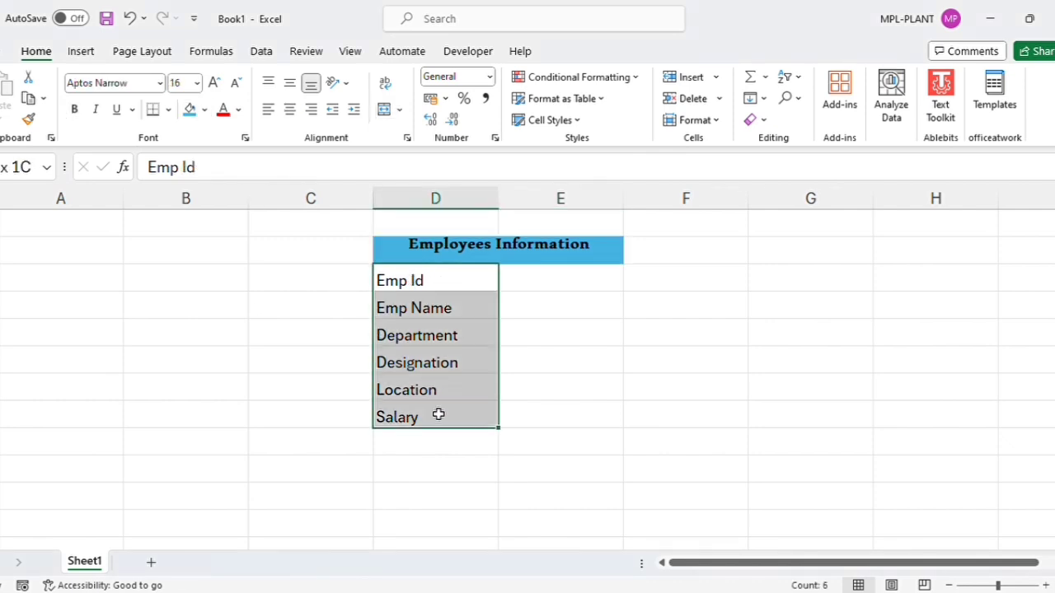
{"action": "left_click", "coordinate": [153, 83]}
{"action": "type", "text": "Aldhabi"}
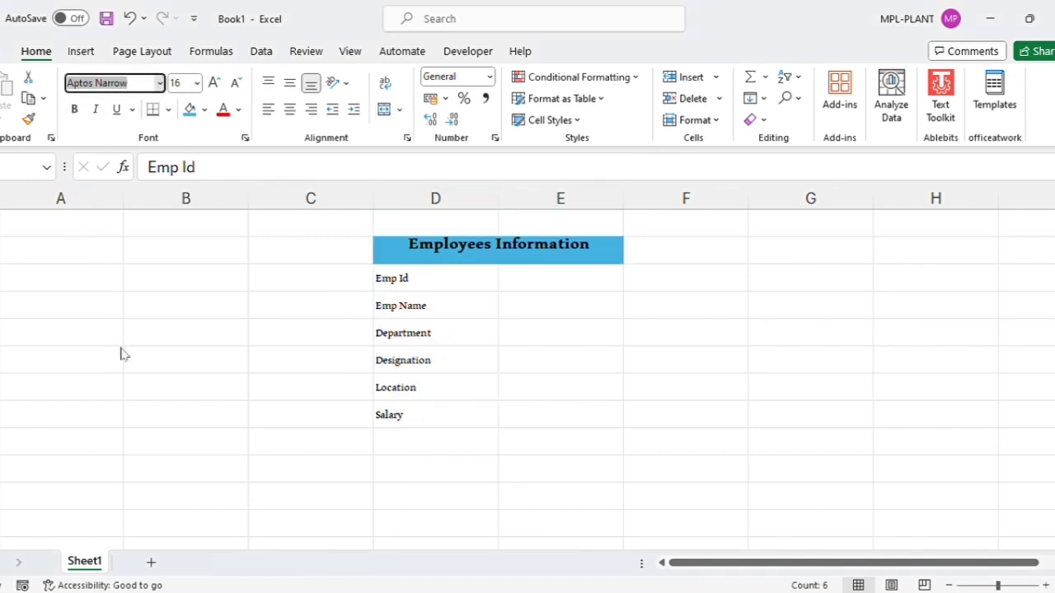
{"action": "key", "text": "Return"}
{"action": "left_click", "coordinate": [177, 83]}
{"action": "type", "text": "20"}
{"action": "key", "text": "Return"}
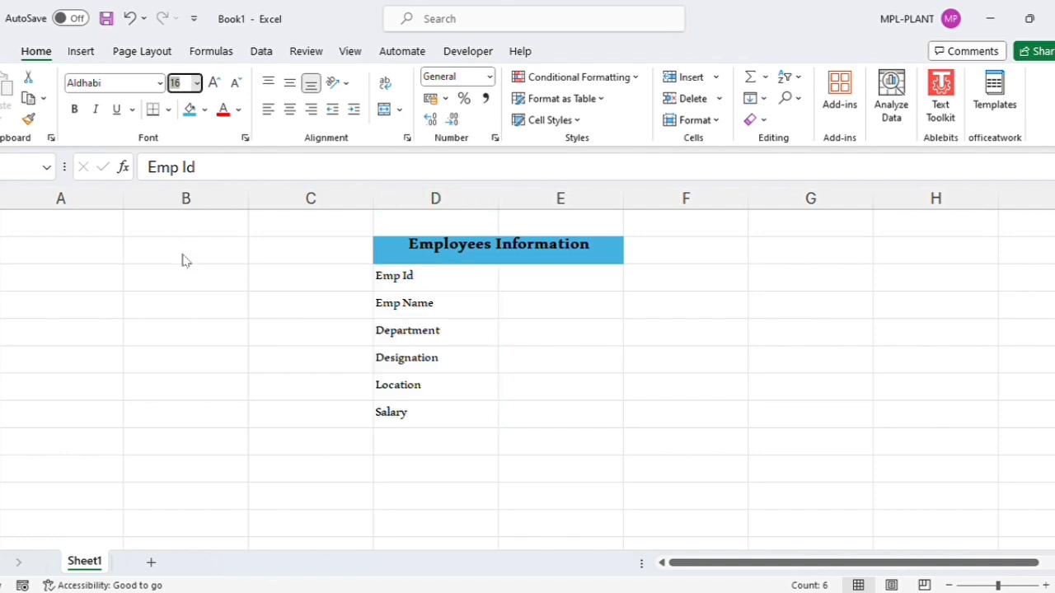
{"action": "left_click", "coordinate": [537, 307]}
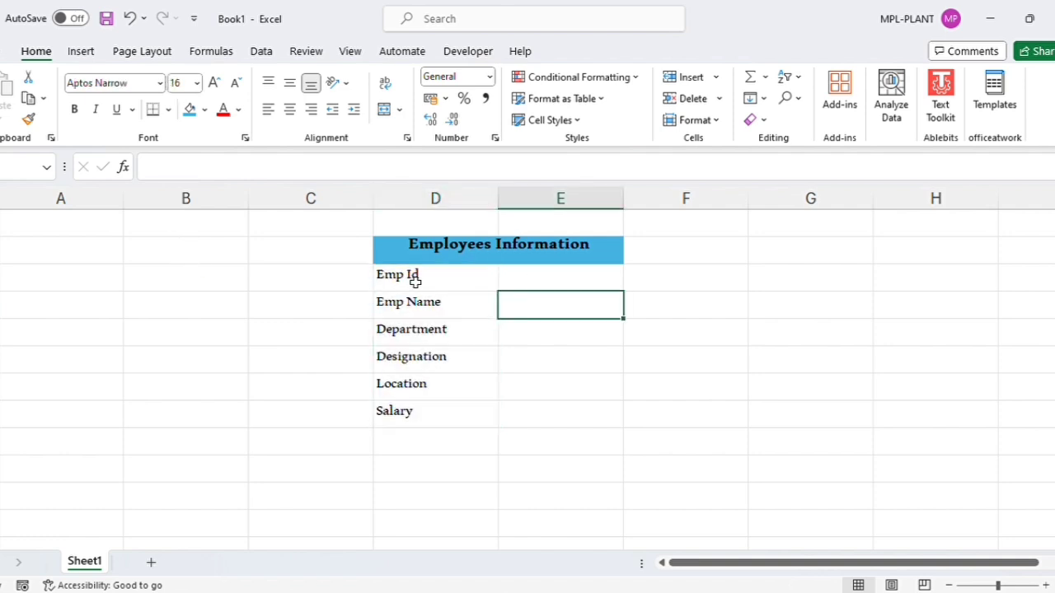
Apply all borders to the whole table, from the title through the Salary row in columns D and E.
{"action": "left_click_drag", "start_coordinate": [411, 261], "coordinate": [538, 417]}
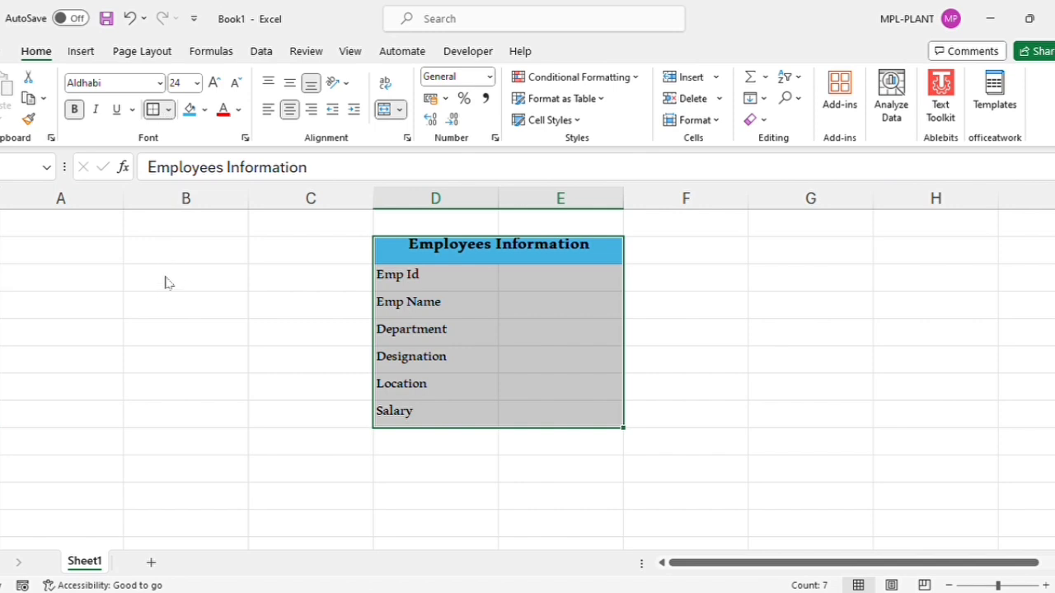
{"action": "left_click", "coordinate": [648, 360]}
Enter the employee's ID number and full name in column E beside Emp Id and Emp Name.
{"action": "left_click", "coordinate": [531, 280]}
{"action": "type", "text": "8745"}
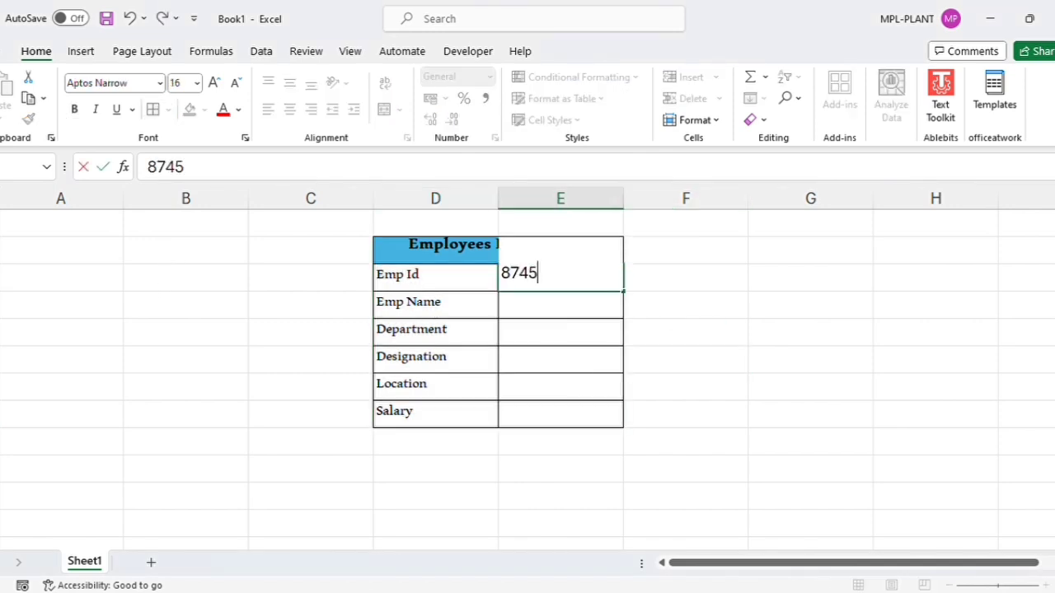
{"action": "type", "text": "9"}
{"action": "key", "text": "Return"}
{"action": "type", "text": "SUN"}
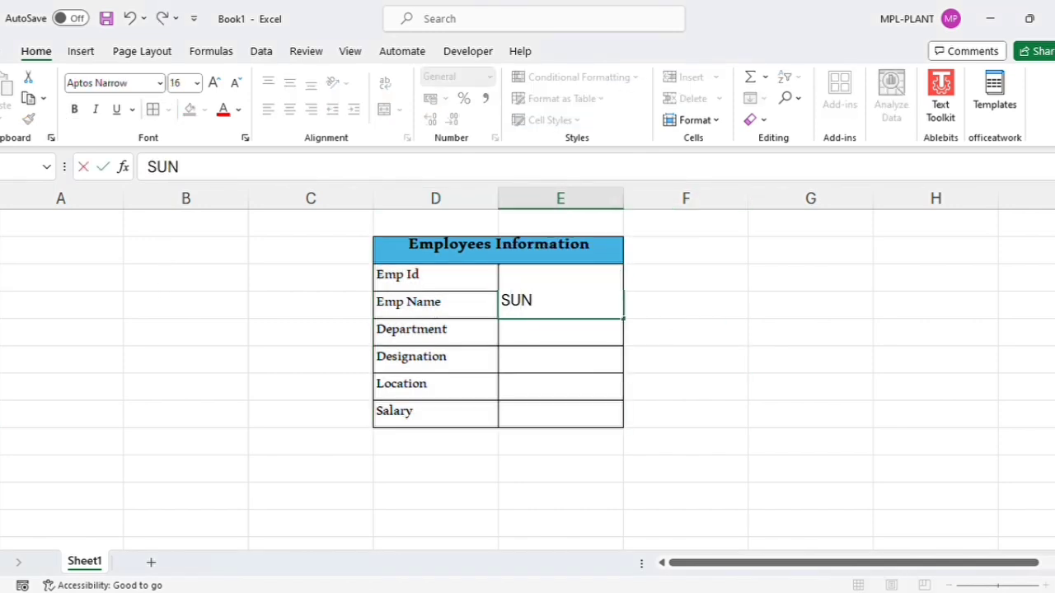
{"action": "type", "text": "IL SHUKLA"}
{"action": "key", "text": "Return"}
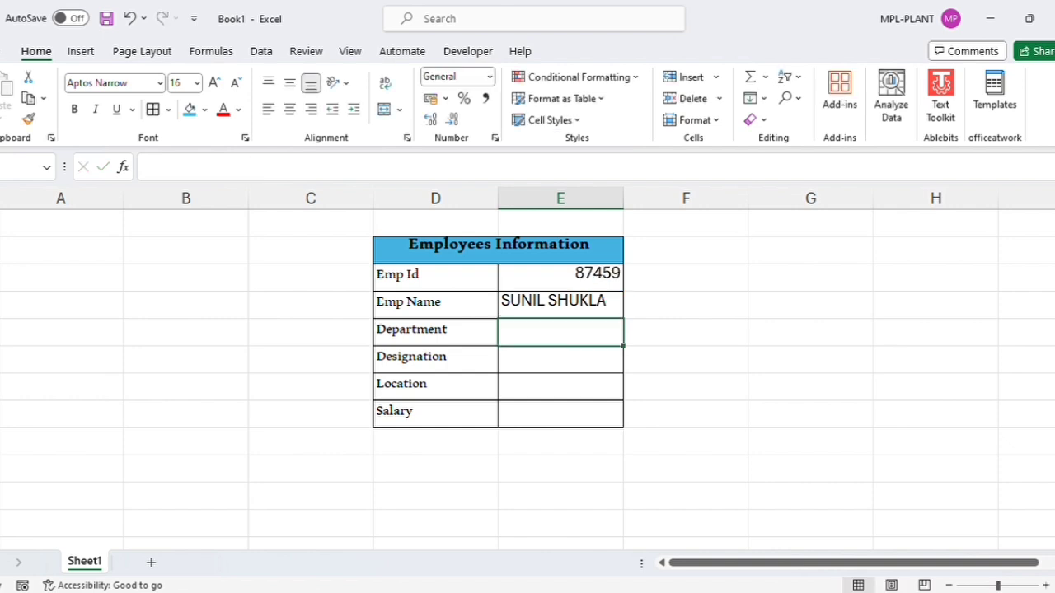
Enter ADMIN as the Department and ADMIN EXECUTIVE as the Designation in column E.
{"action": "type", "text": "ADMIN"}
{"action": "key", "text": "Return"}
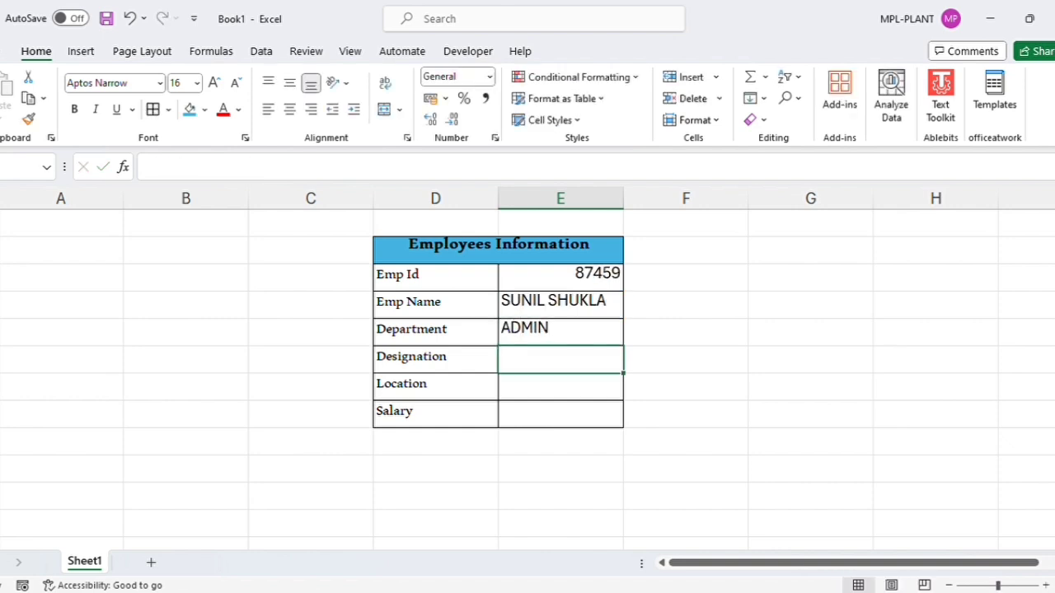
{"action": "type", "text": "ADMIN"}
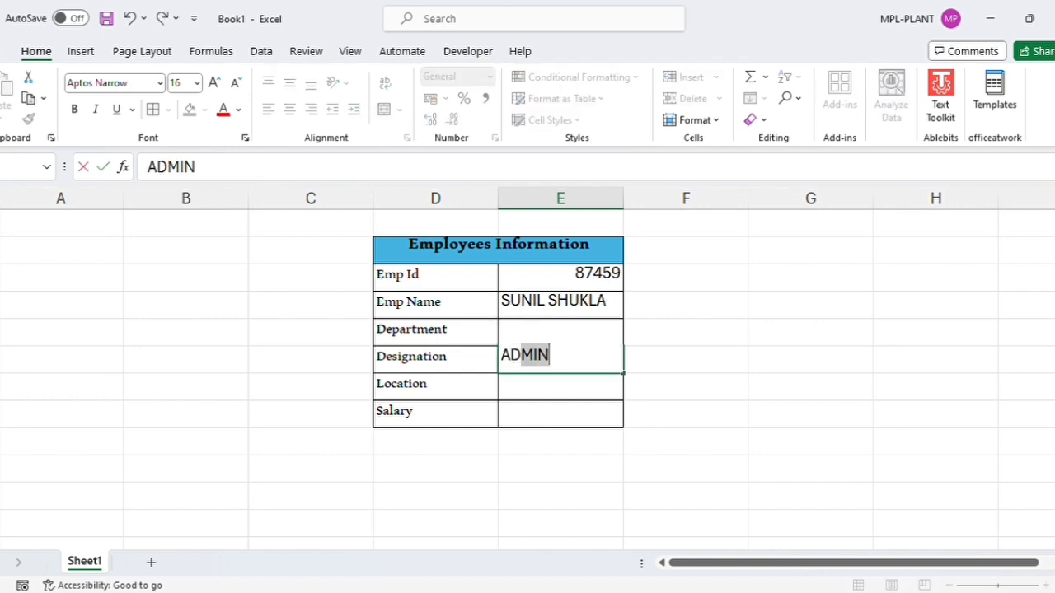
{"action": "type", "text": " EXECUTIVE"}
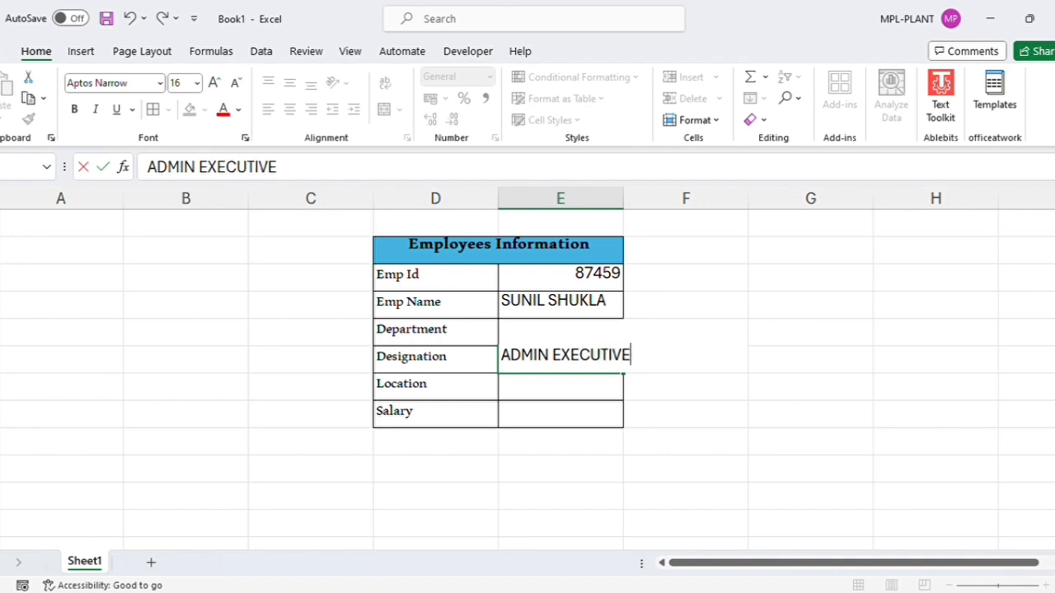
{"action": "key", "text": "Return"}
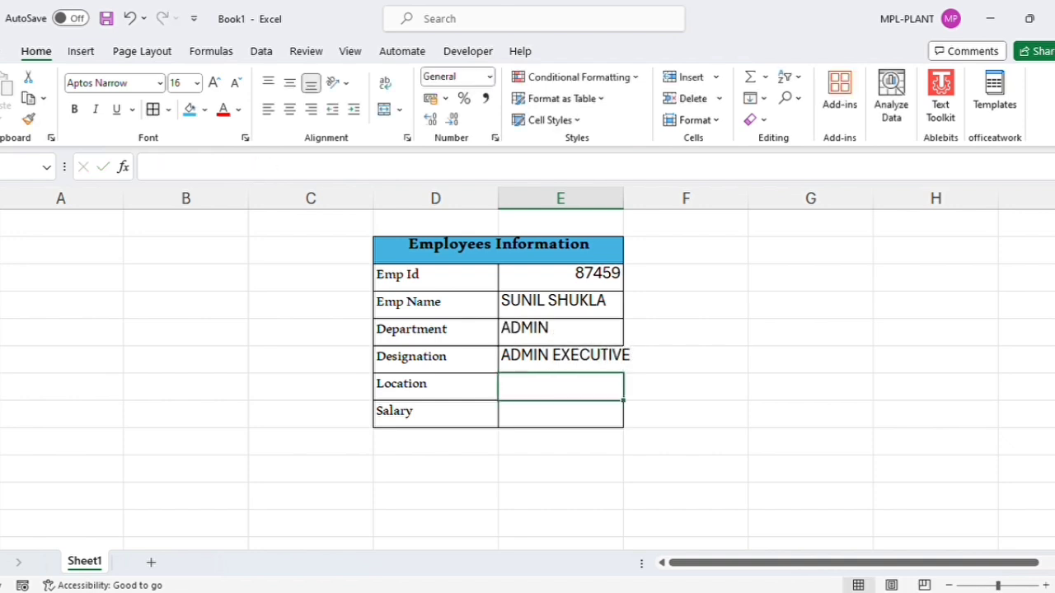
Enter HYDERABAD as the Location and 30000 as the Salary in column E.
{"action": "type", "text": "HYDERABAD"}
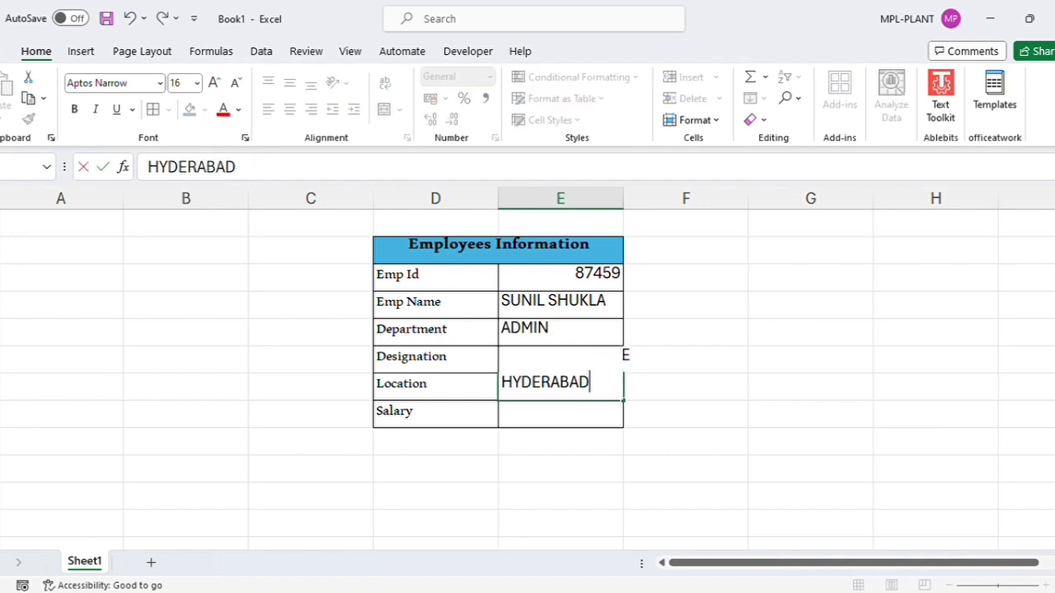
{"action": "key", "text": "Return"}
{"action": "type", "text": "30000"}
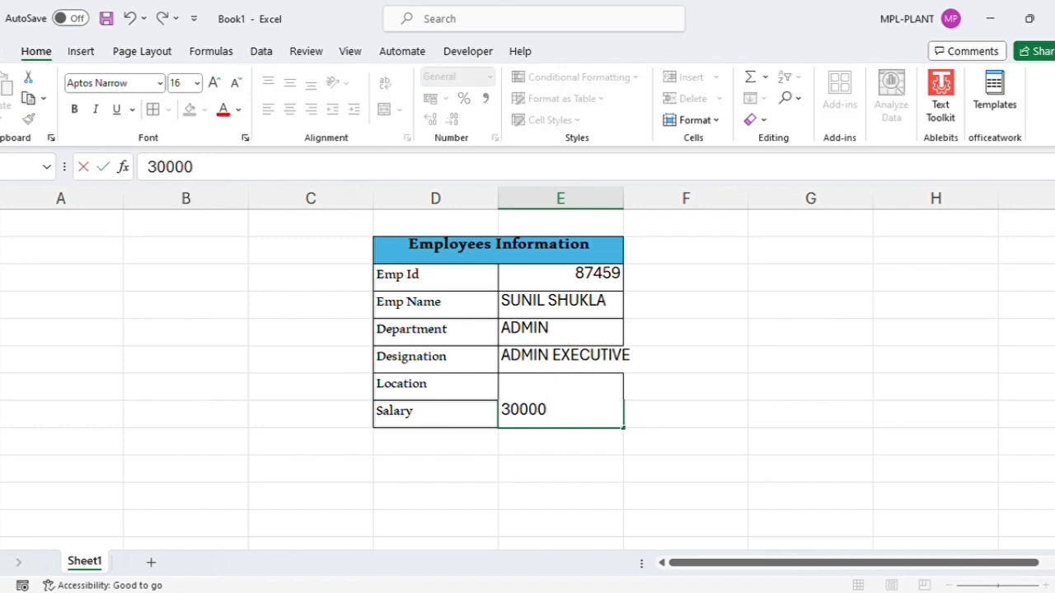
{"action": "key", "text": "Return"}
Set the employee's values in column E, from Emp Id through Salary, to the Aldhabi font at size 14.
{"action": "left_click", "coordinate": [567, 273]}
{"action": "left_click_drag", "start_coordinate": [567, 274], "coordinate": [565, 409]}
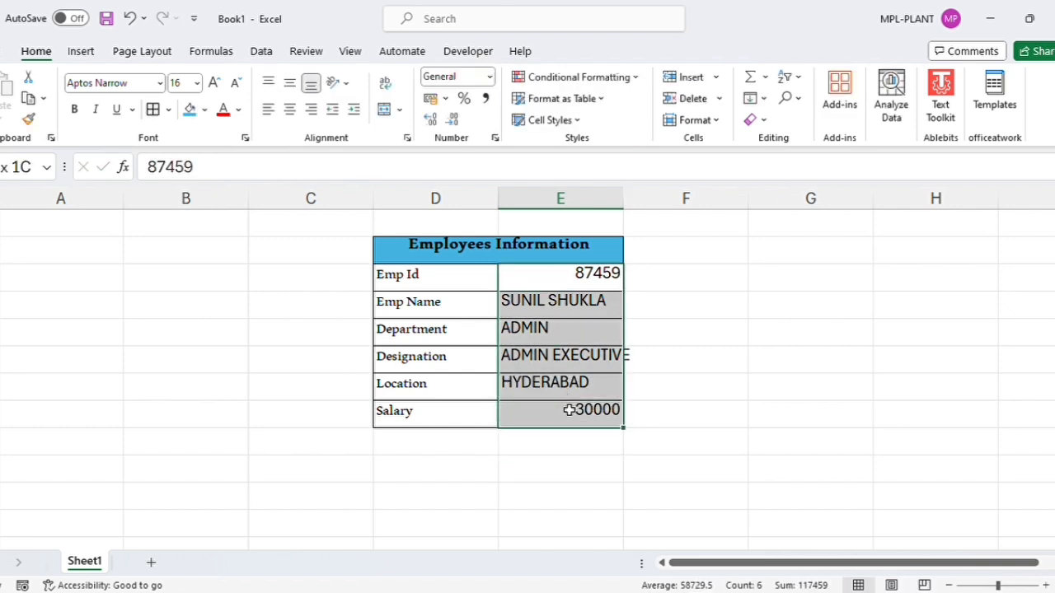
{"action": "left_click", "coordinate": [177, 83]}
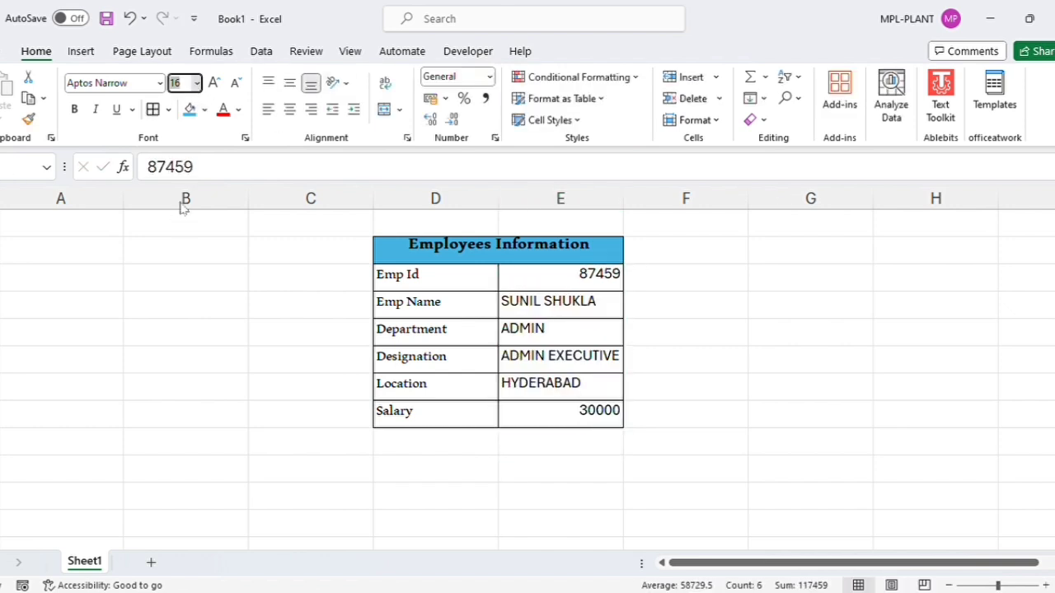
{"action": "type", "text": "14"}
{"action": "key", "text": "Return"}
{"action": "left_click", "coordinate": [160, 83]}
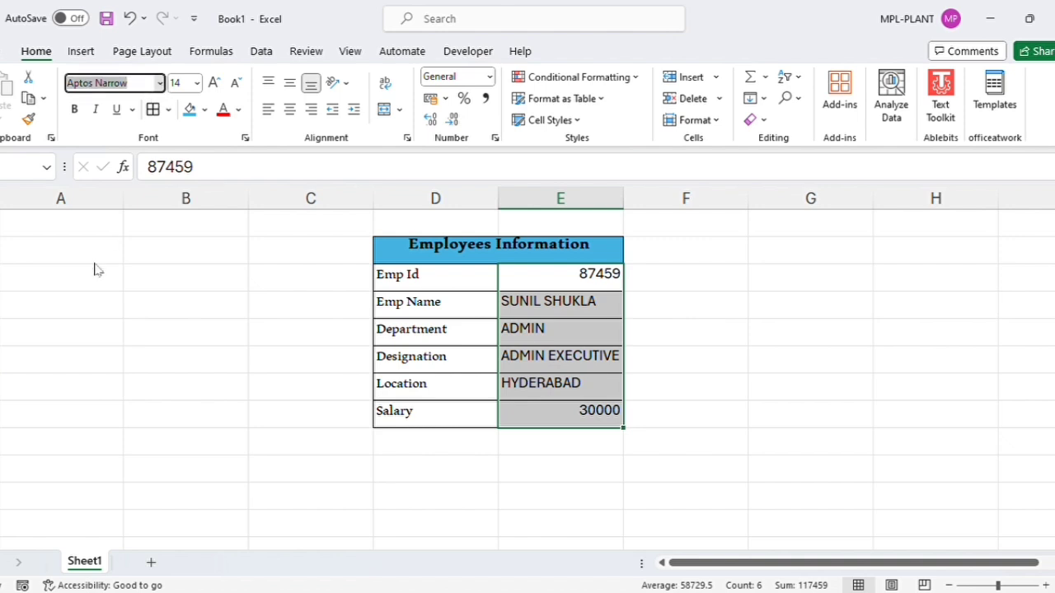
{"action": "left_click", "coordinate": [119, 333]}
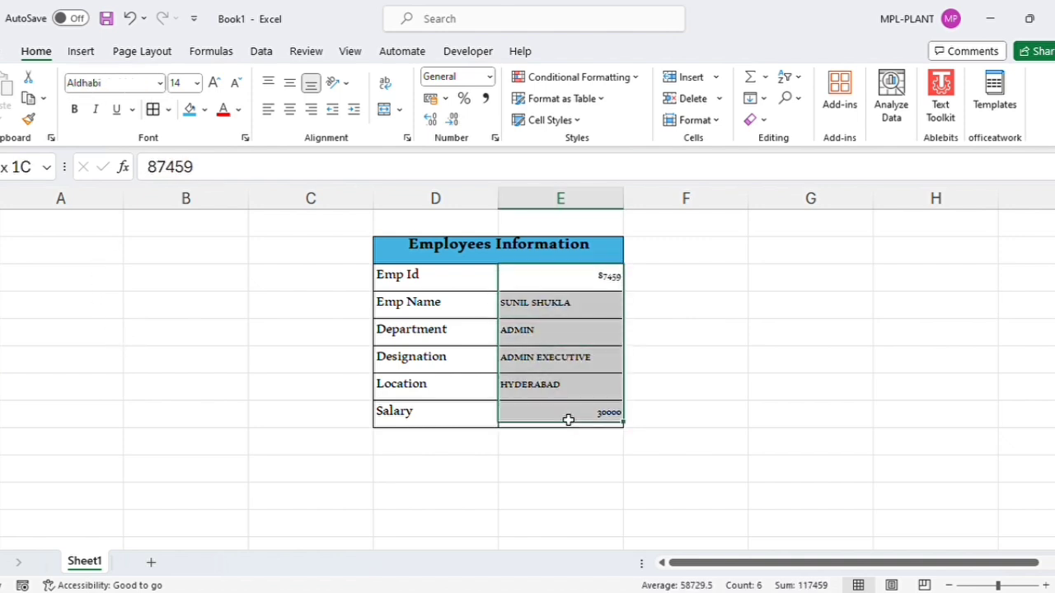
Left-align the column E values and set the Emp Id and Salary values to the Aptos Narrow font.
{"action": "left_click", "coordinate": [263, 111]}
{"action": "left_click", "coordinate": [548, 294]}
{"action": "left_click", "coordinate": [540, 282]}
{"action": "left_click", "coordinate": [160, 84]}
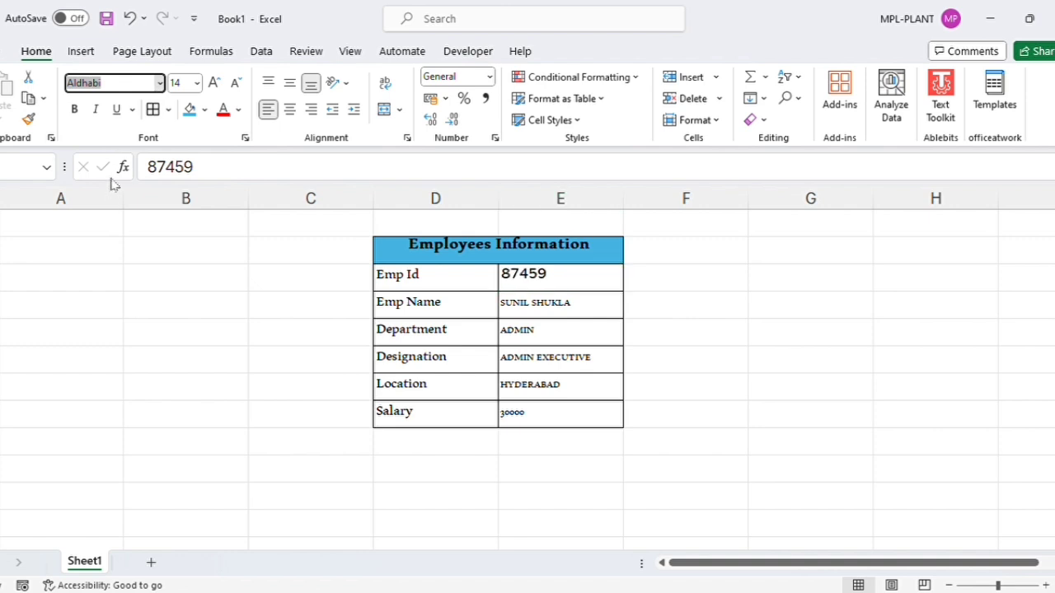
{"action": "left_click", "coordinate": [504, 403]}
{"action": "left_click", "coordinate": [160, 88]}
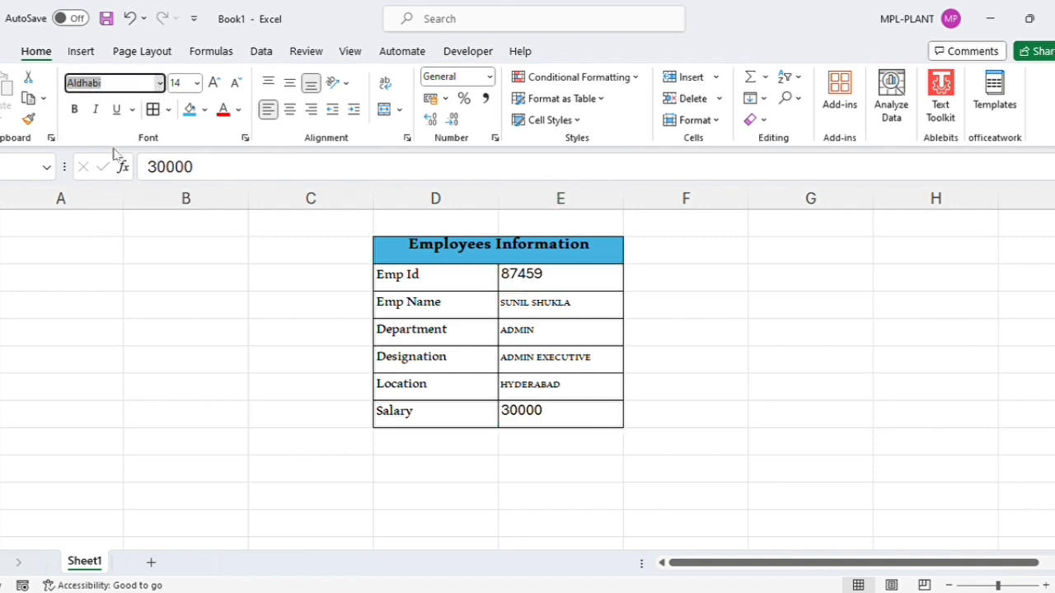
{"action": "key", "text": "Escape"}
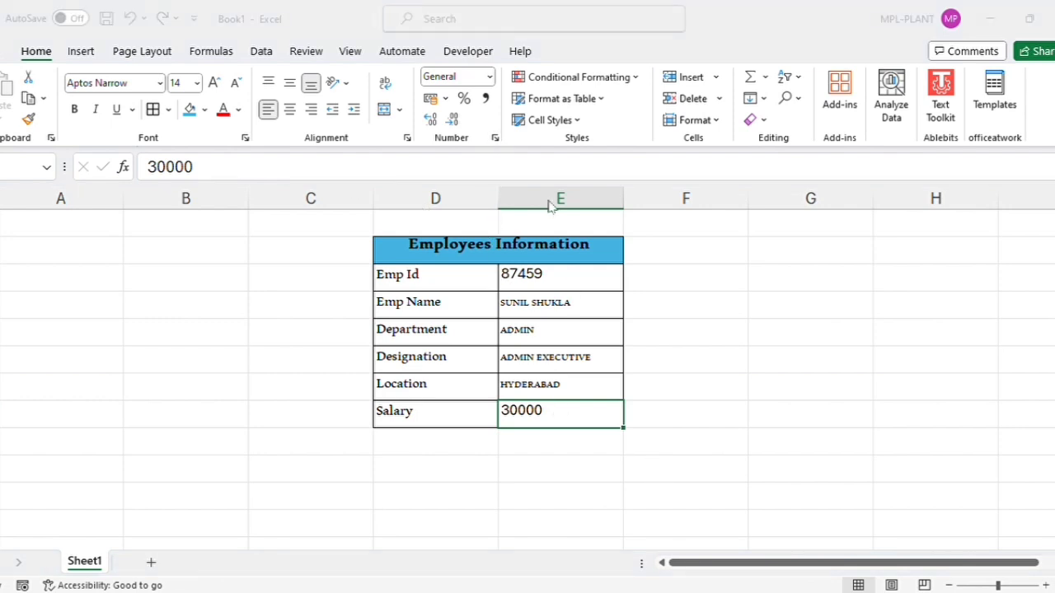
Format the Salary value as a Number with a thousands separator and no decimal places.
{"action": "key", "text": "Return"}
{"action": "left_click", "coordinate": [659, 412]}
{"action": "left_click", "coordinate": [560, 422]}
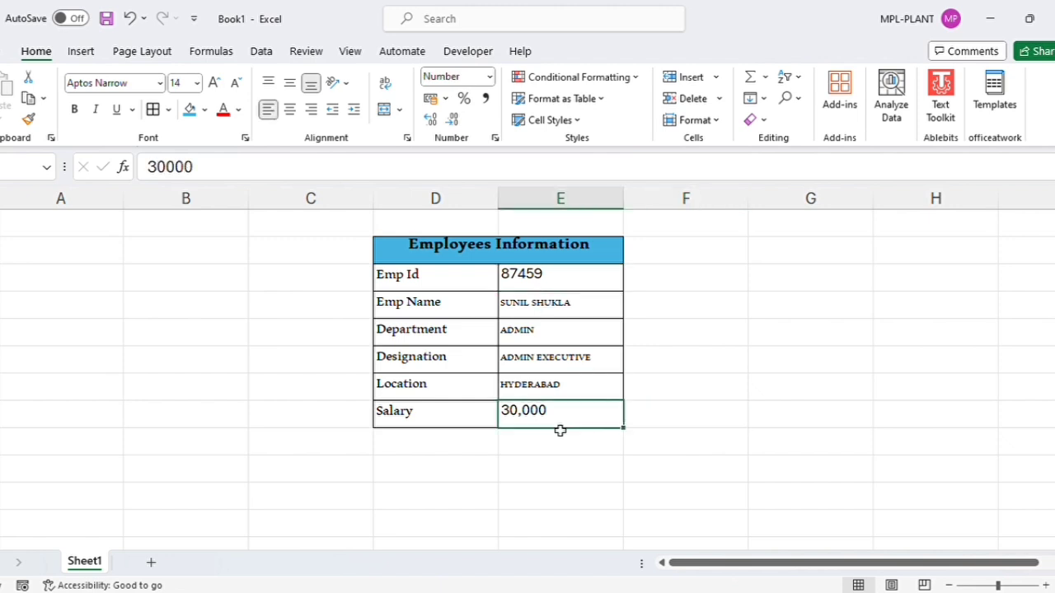
{"action": "left_click", "coordinate": [557, 285]}
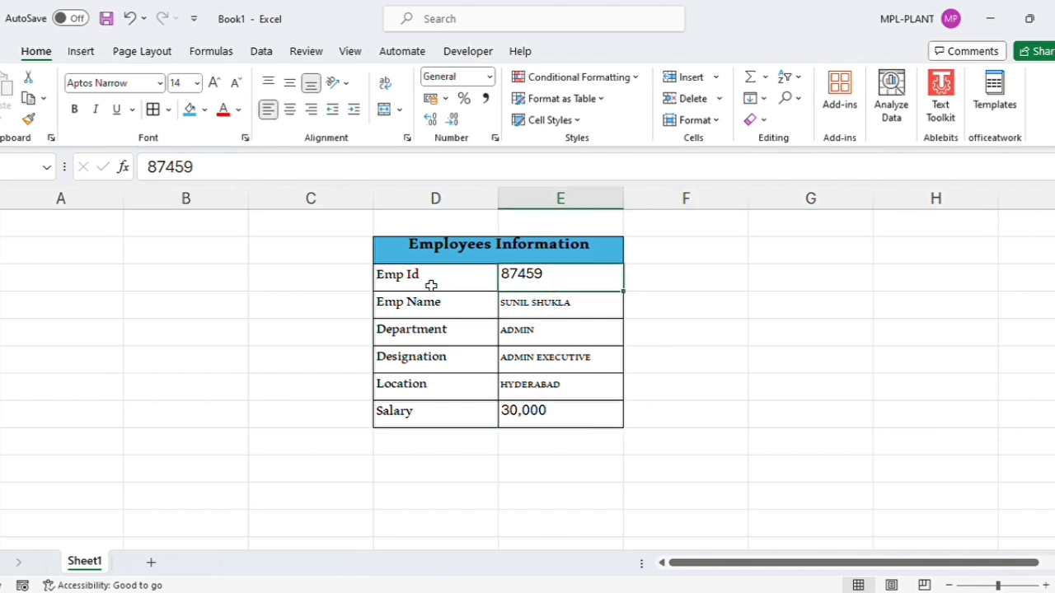
Copy the labels from Emp Id to Salary and paste them transposed as plain values into row 1 of a new sheet.
{"action": "left_click_drag", "start_coordinate": [478, 285], "coordinate": [459, 412]}
{"action": "key", "text": "ctrl+c"}
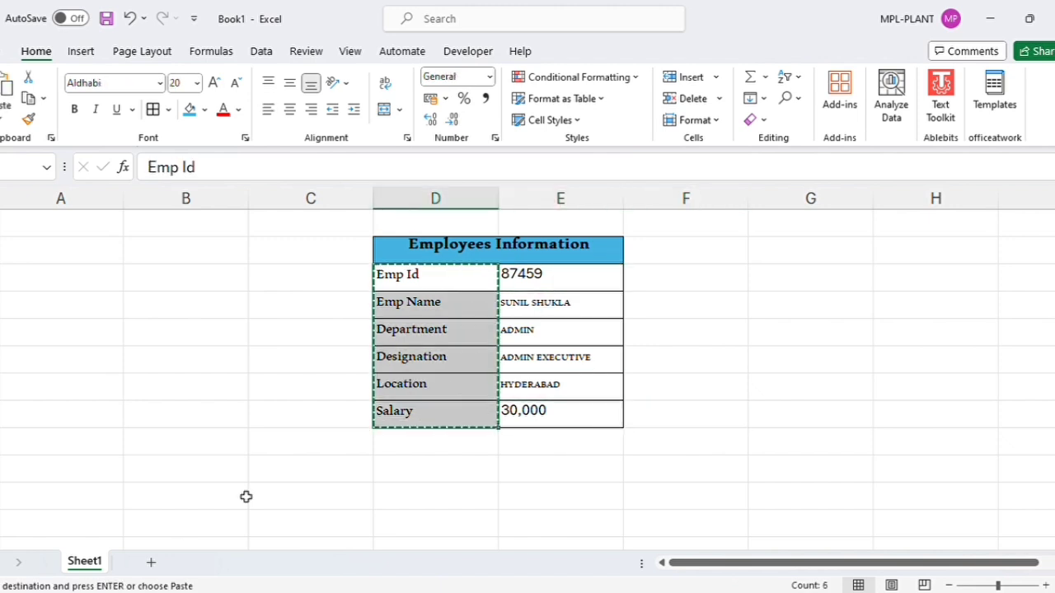
{"action": "left_click", "coordinate": [151, 561]}
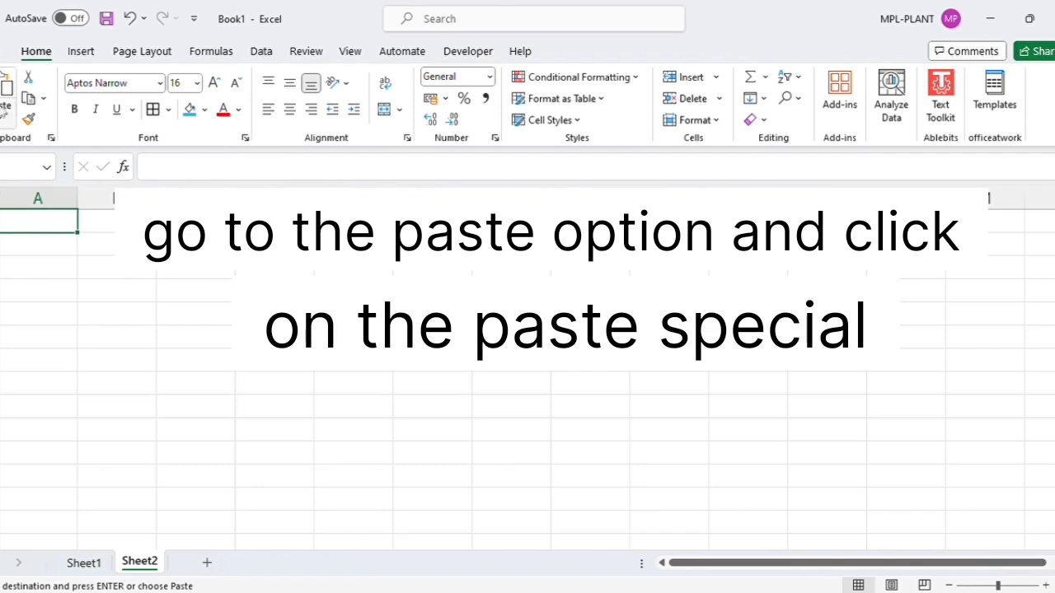
{"action": "left_click", "coordinate": [21, 320]}
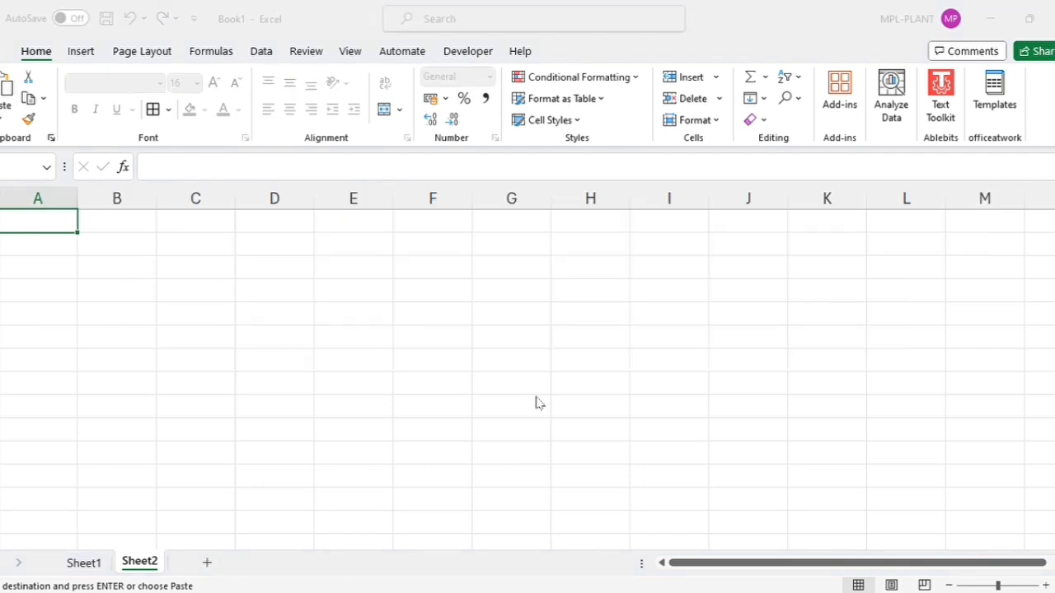
{"action": "left_click", "coordinate": [608, 428]}
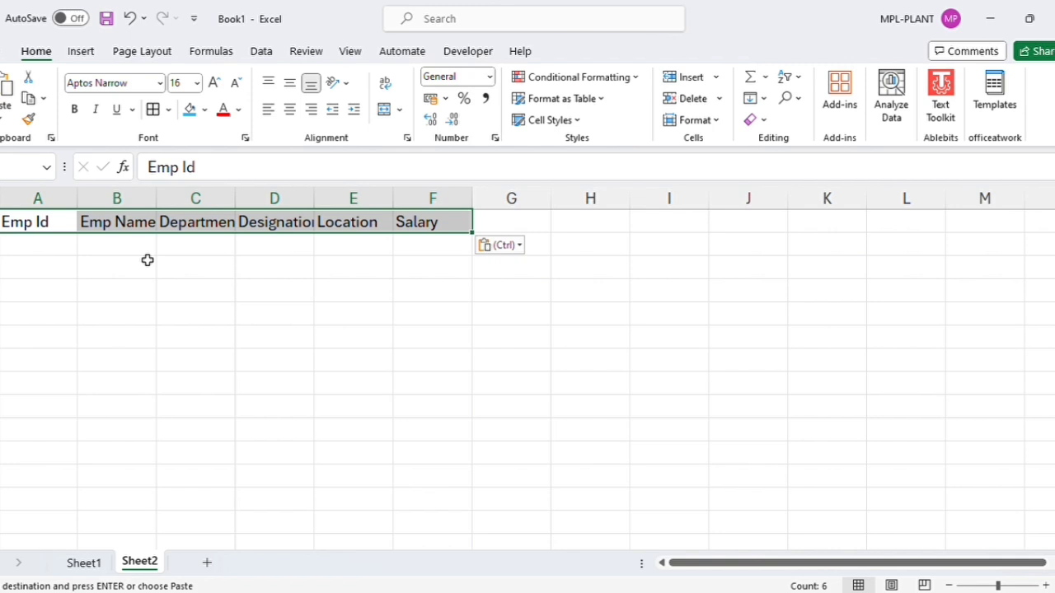
Autofit the column widths of the new sheet so each header from Emp Id to Salary fits its column.
{"action": "key", "text": "ctrl+a"}
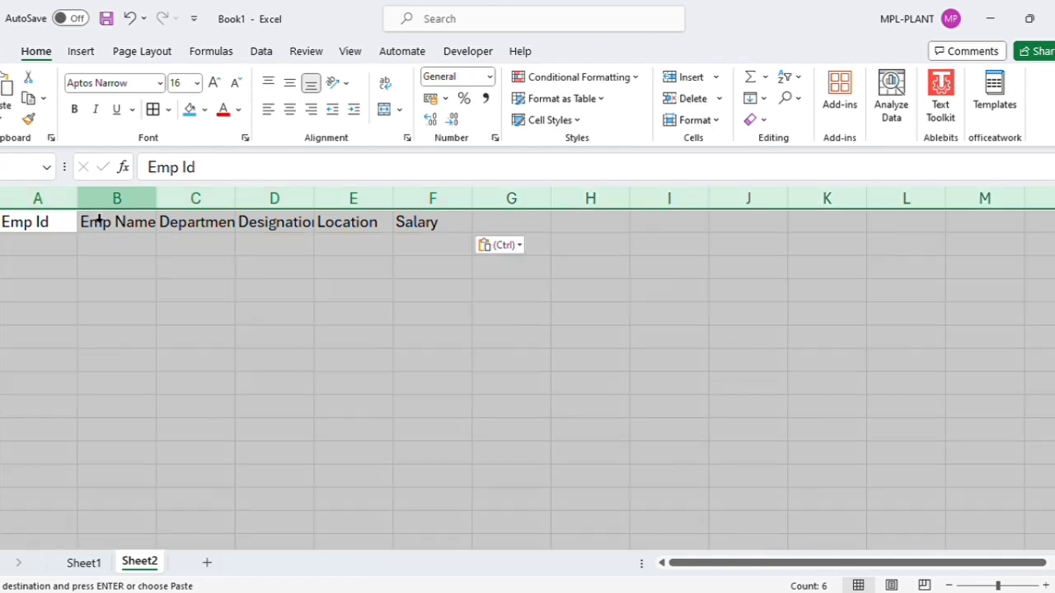
{"action": "double_click", "coordinate": [158, 202]}
{"action": "left_click", "coordinate": [37, 224]}
{"action": "left_click", "coordinate": [101, 222]}
{"action": "left_click", "coordinate": [181, 222]}
{"action": "left_click", "coordinate": [272, 222]}
{"action": "left_click", "coordinate": [354, 224]}
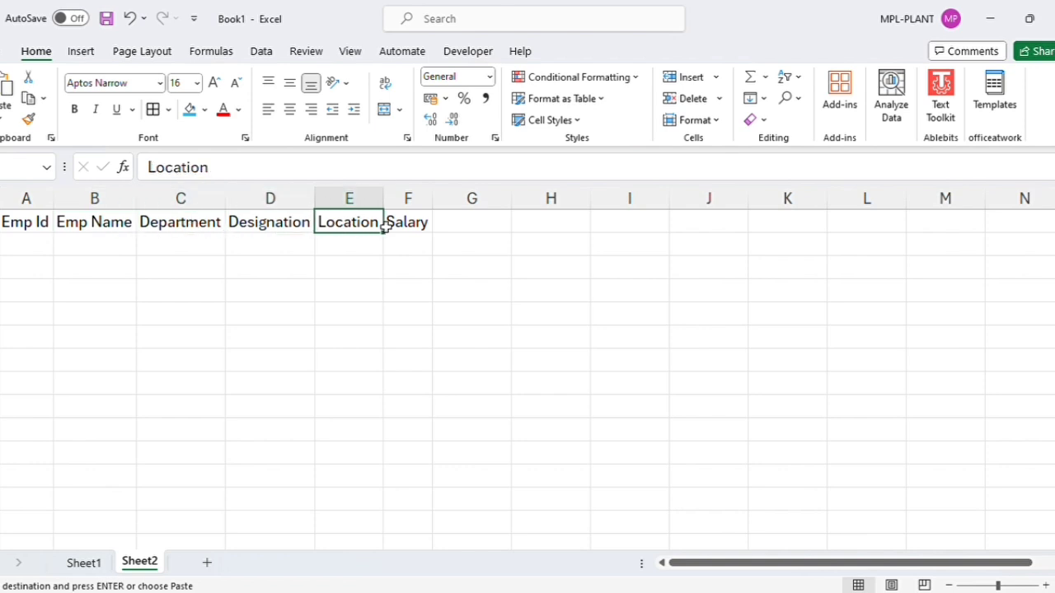
{"action": "left_click", "coordinate": [421, 224]}
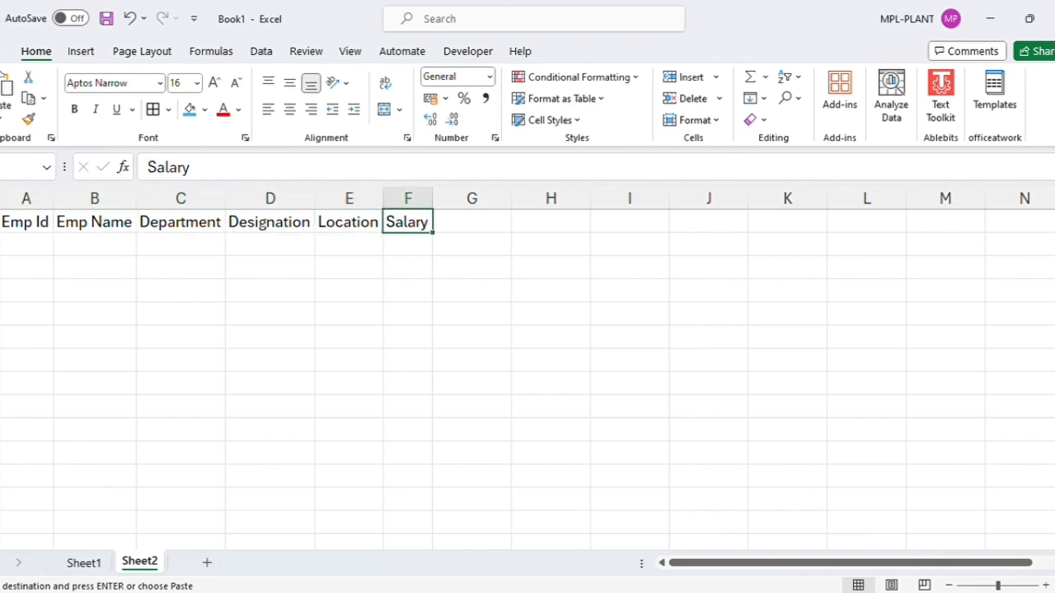
Center the contents of the range A1:F9 horizontally.
{"action": "left_click", "coordinate": [25, 223]}
{"action": "left_click_drag", "start_coordinate": [26, 224], "coordinate": [411, 401]}
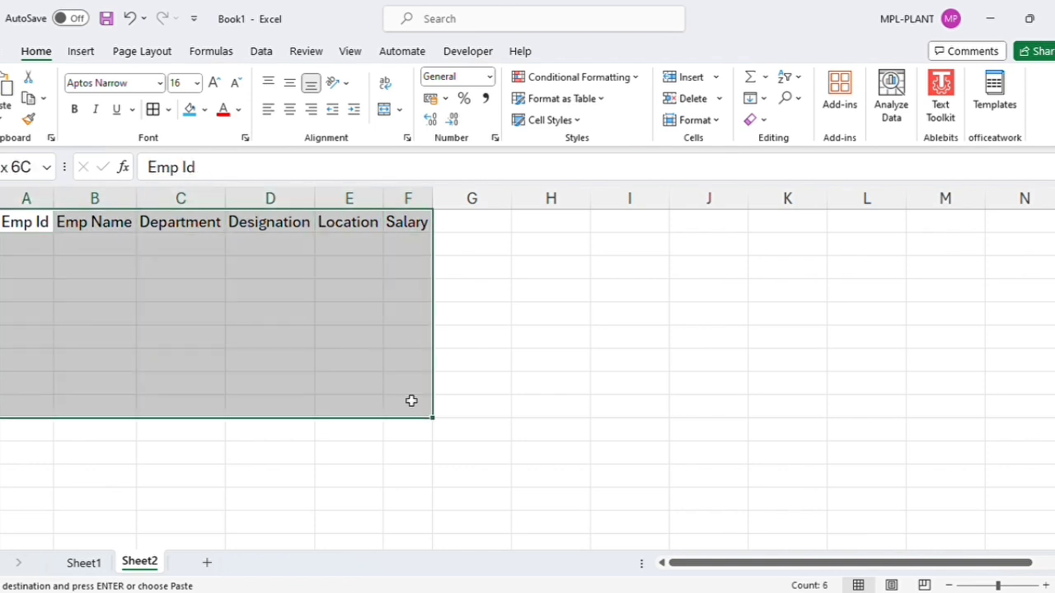
{"action": "left_click", "coordinate": [291, 115]}
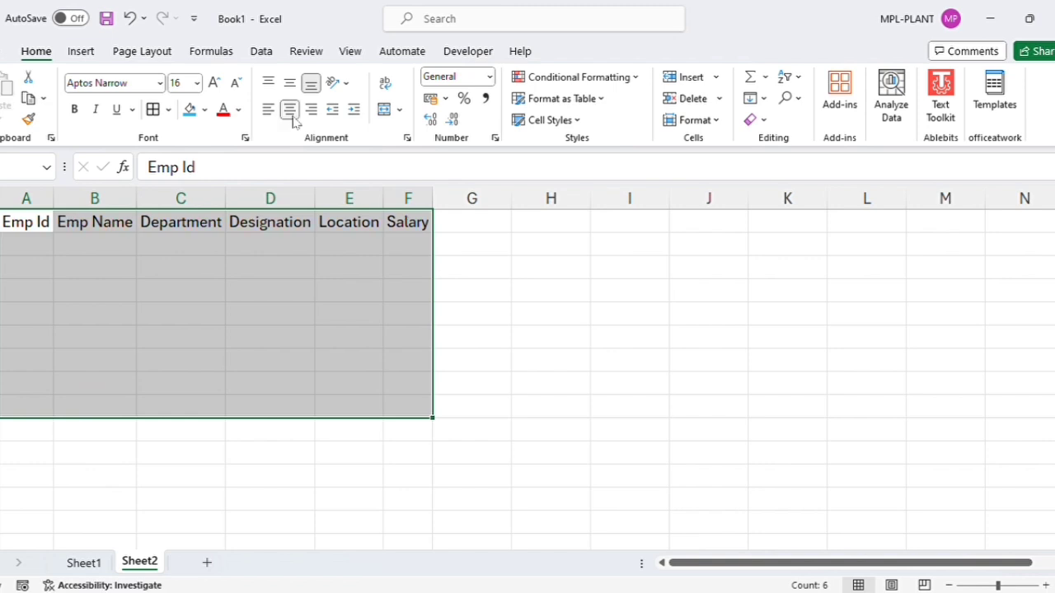
Convert the range A1:F9 into a table that uses the first row as headers.
{"action": "left_click", "coordinate": [83, 51]}
{"action": "left_click", "coordinate": [122, 115]}
{"action": "left_click", "coordinate": [454, 336]}
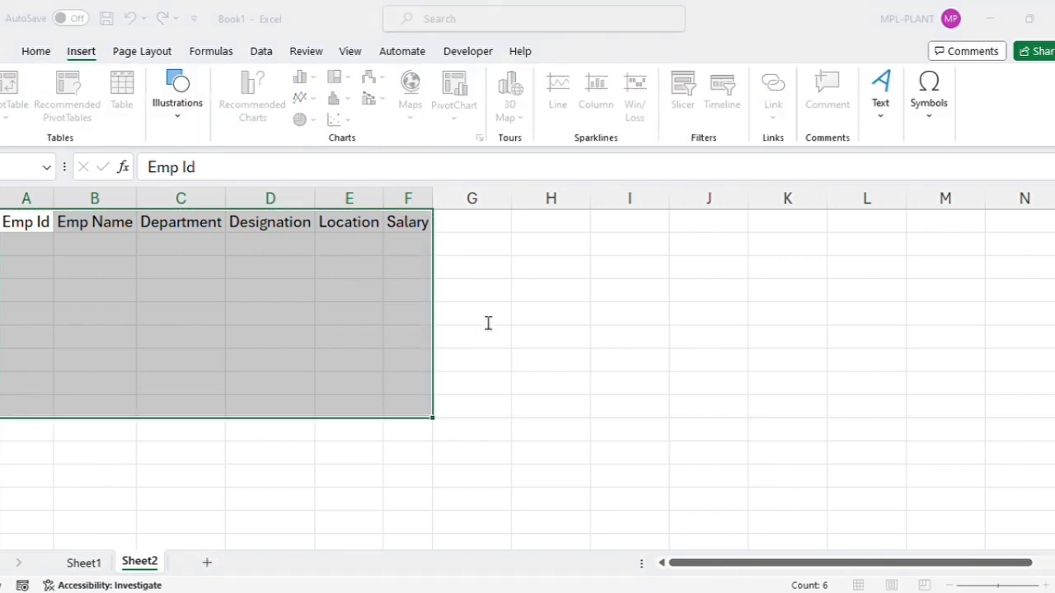
{"action": "left_click", "coordinate": [255, 308]}
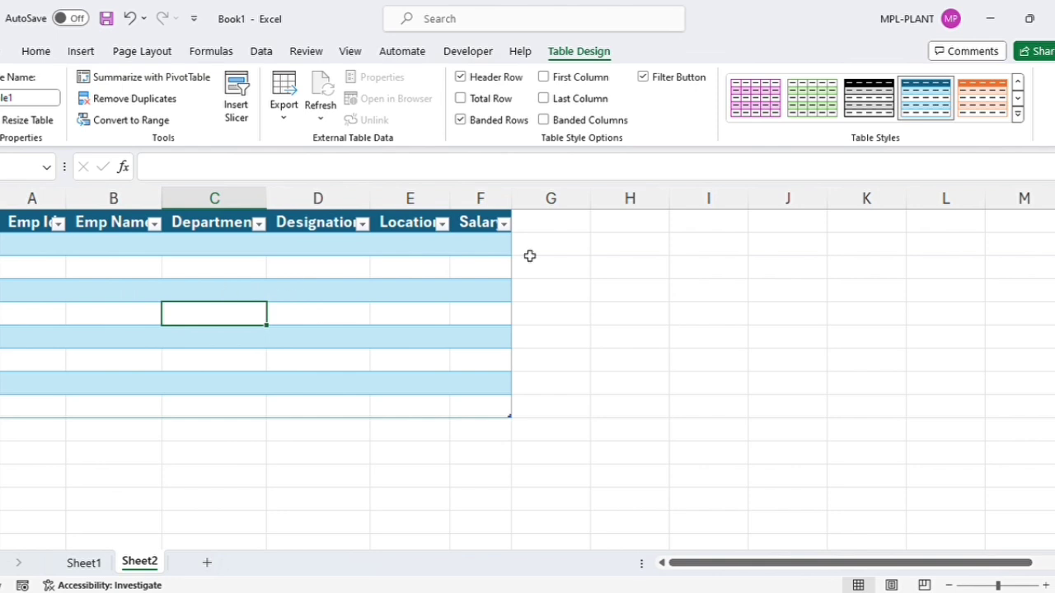
Autofit the table's columns so the header names fit beside their filter buttons.
{"action": "key", "text": "ctrl+a"}
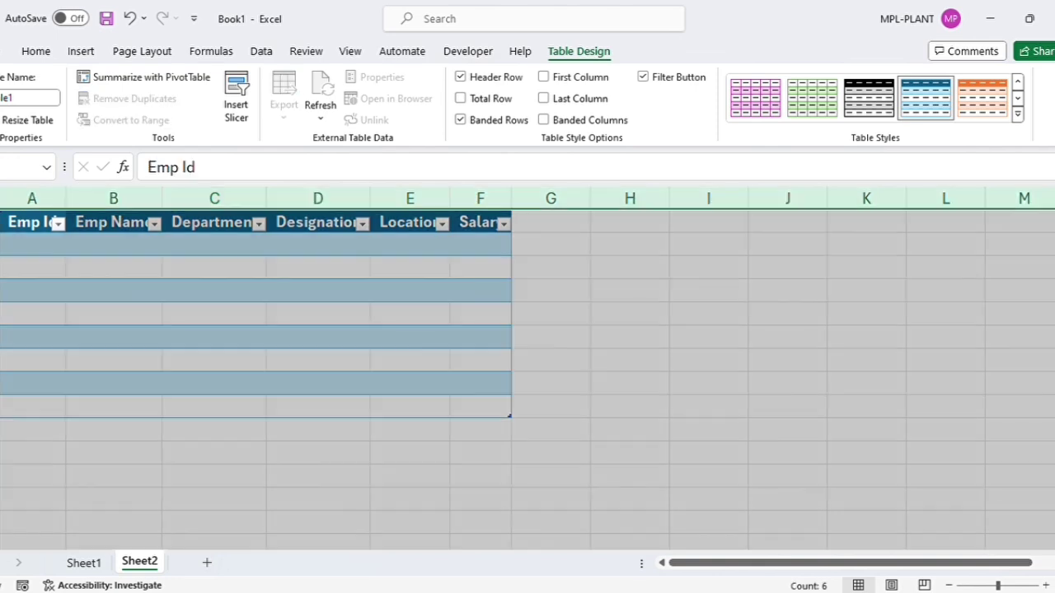
{"action": "double_click", "coordinate": [277, 209]}
{"action": "left_click", "coordinate": [247, 244]}
{"action": "left_click", "coordinate": [362, 282]}
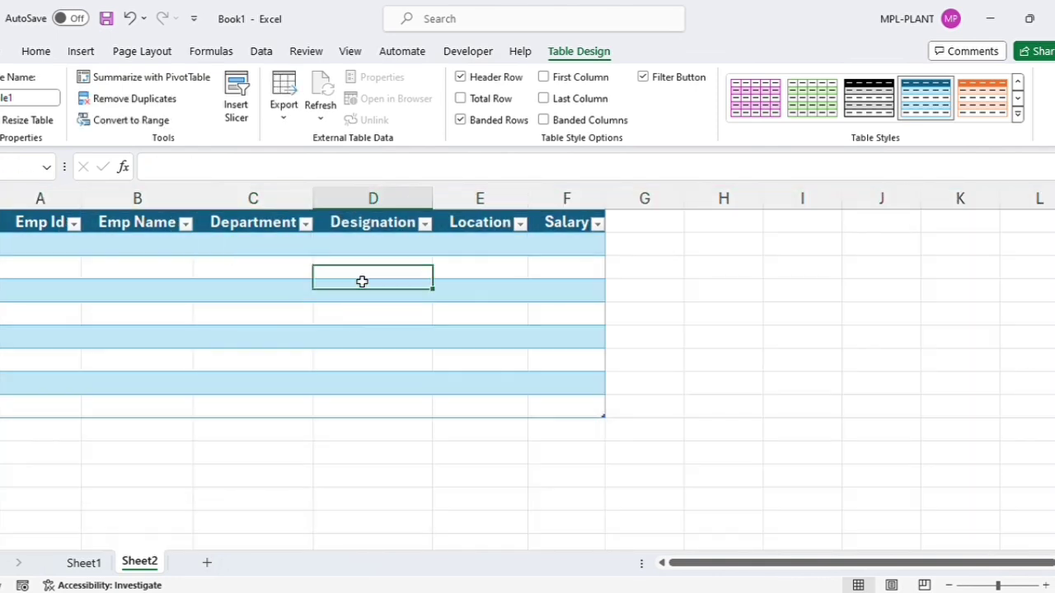
{"action": "left_click", "coordinate": [238, 312]}
On Sheet1, link cell G3 to the Emp Id value with =E3 and cell G4 to the Emp Name value with =E4.
{"action": "left_click", "coordinate": [83, 563]}
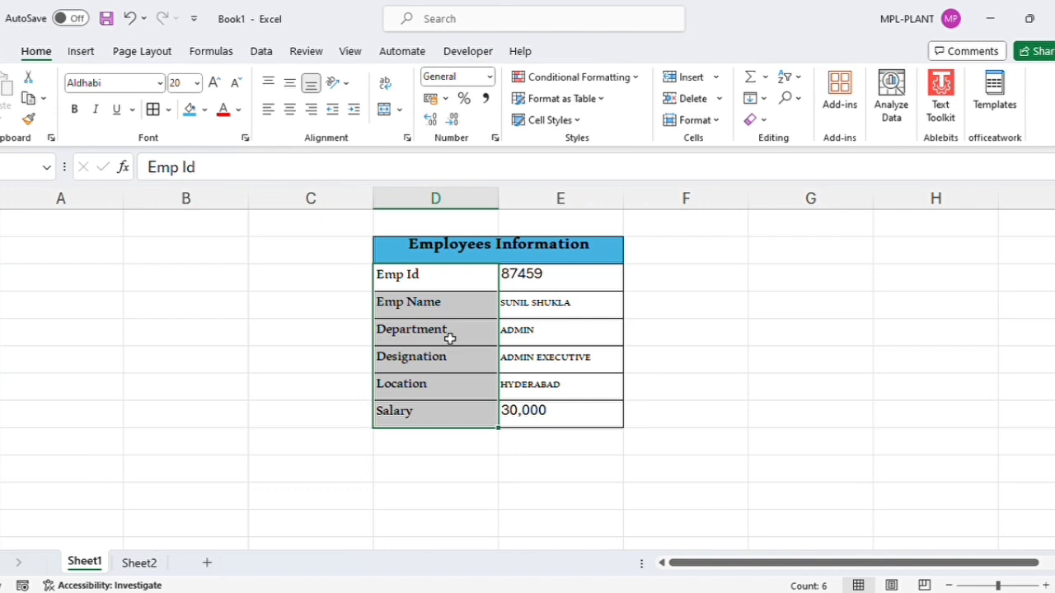
{"action": "left_click", "coordinate": [736, 286]}
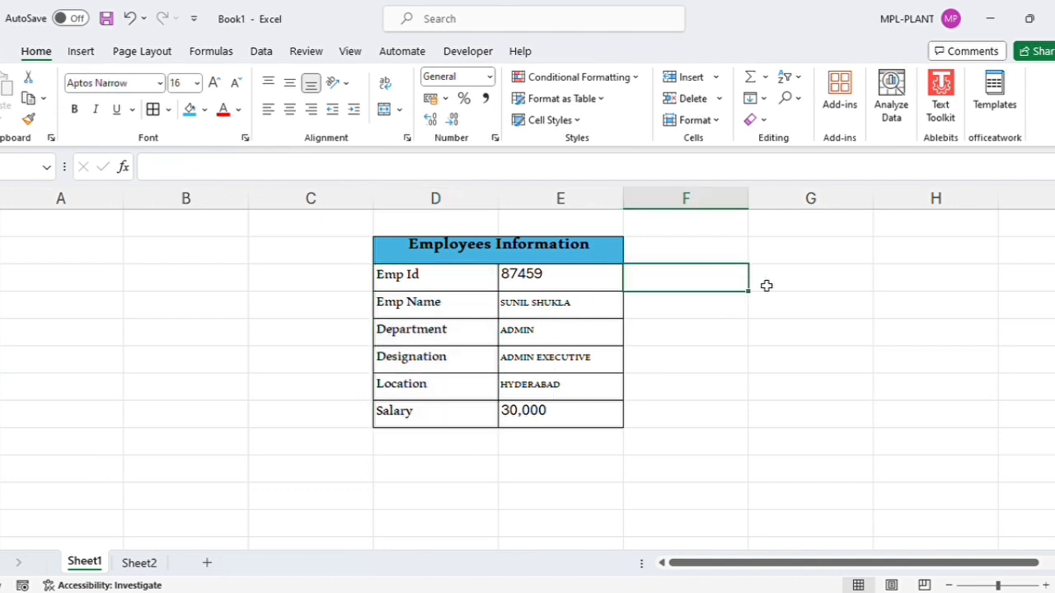
{"action": "left_click", "coordinate": [768, 284]}
{"action": "type", "text": "="}
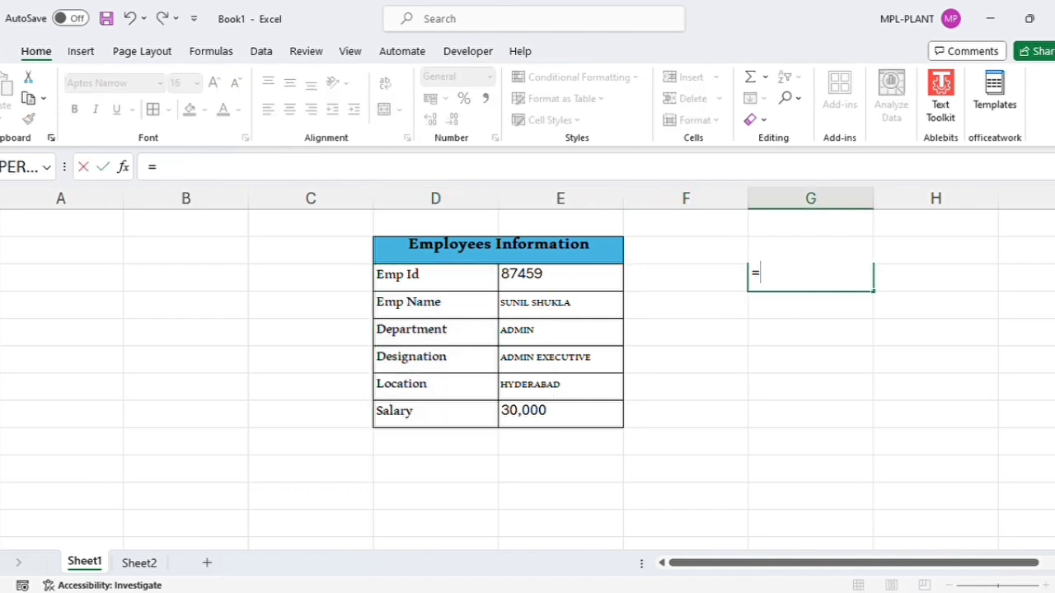
{"action": "left_click", "coordinate": [561, 280]}
{"action": "key", "text": "Return"}
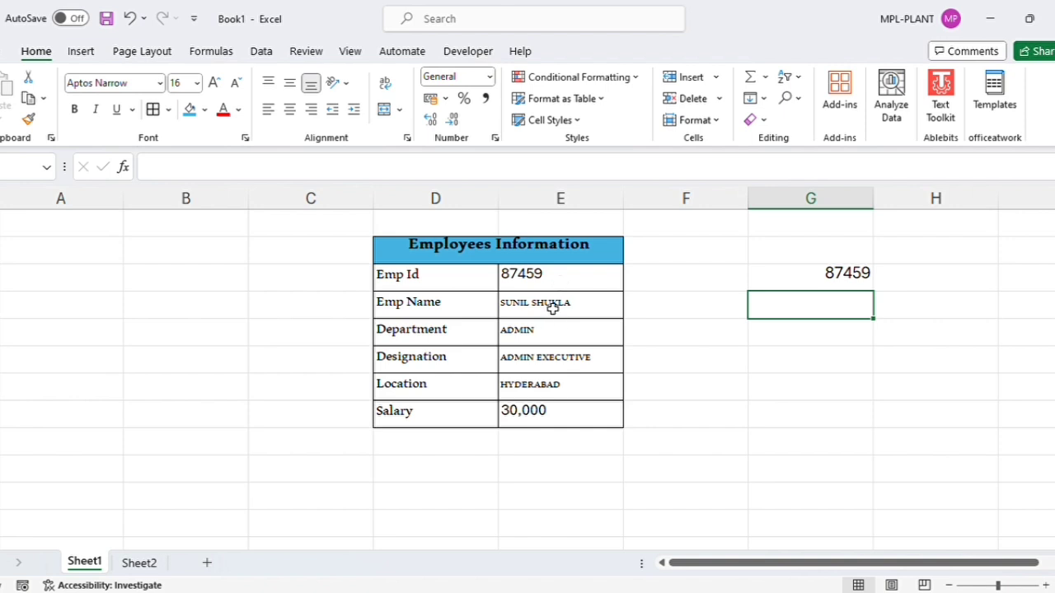
{"action": "type", "text": "="}
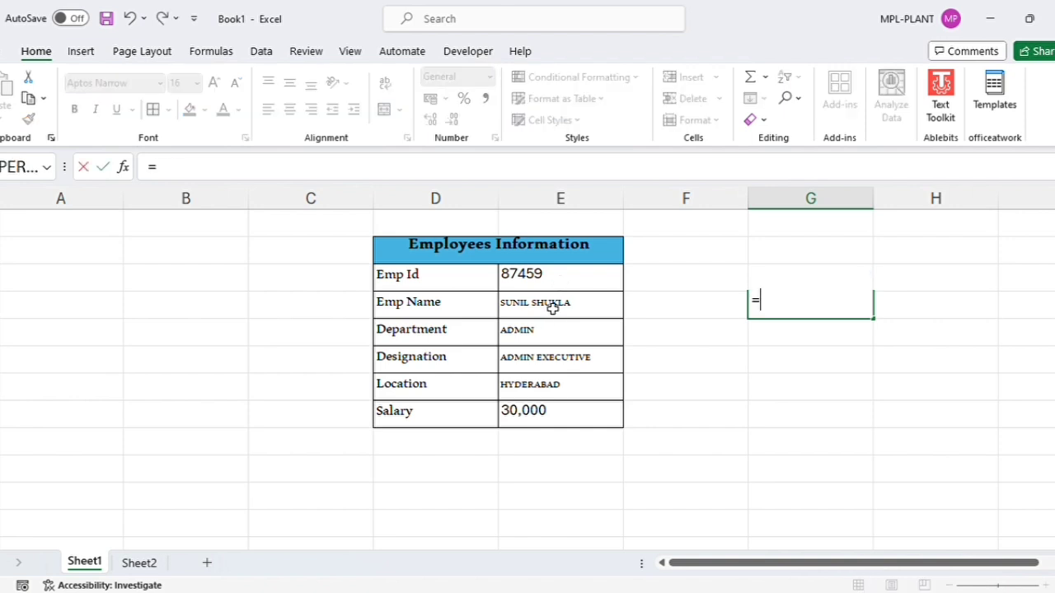
{"action": "left_click", "coordinate": [552, 306]}
{"action": "key", "text": "Return"}
Fill the G4 link formula down through G8 and left-align the cells G2:G8.
{"action": "left_click", "coordinate": [848, 307]}
{"action": "left_click_drag", "start_coordinate": [874, 318], "coordinate": [868, 428]}
{"action": "left_click", "coordinate": [880, 360]}
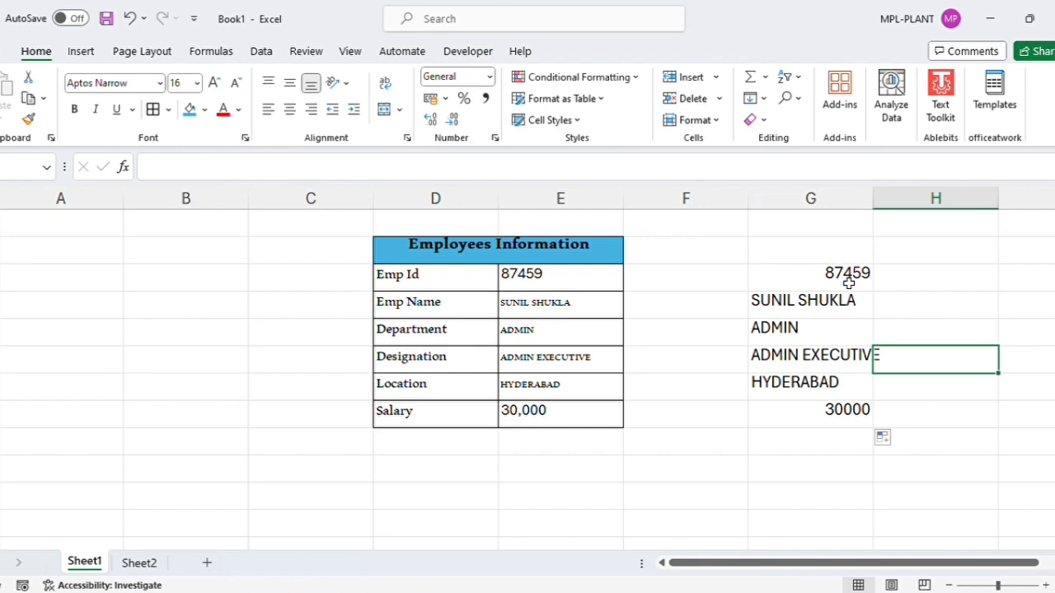
{"action": "left_click_drag", "start_coordinate": [814, 252], "coordinate": [834, 413]}
{"action": "left_click", "coordinate": [264, 113]}
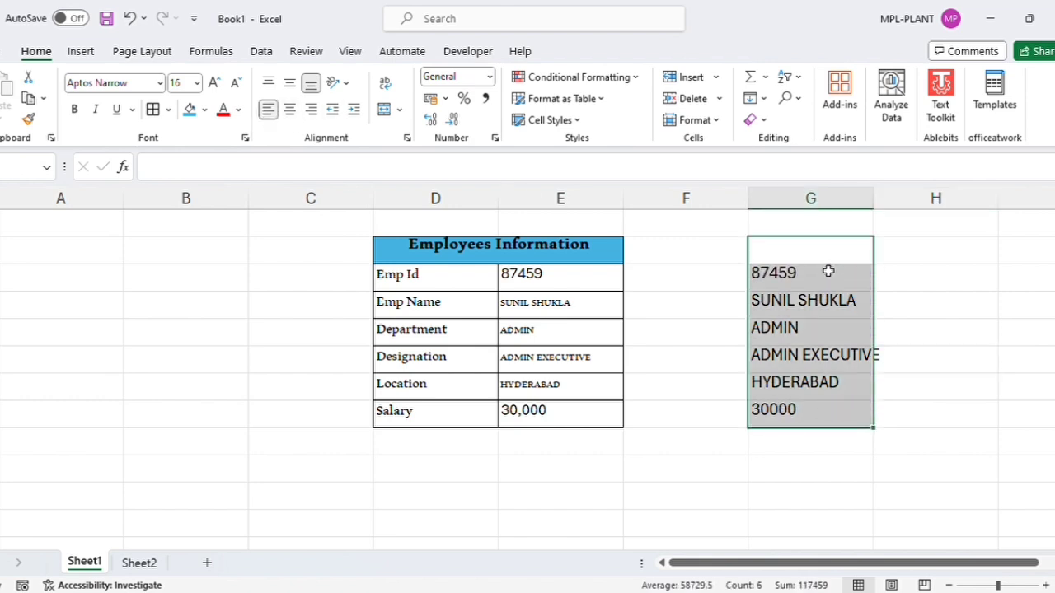
Examine the link formulas in cells G3 to G8 to check which column E cell each one references.
{"action": "left_click", "coordinate": [898, 283]}
{"action": "left_click", "coordinate": [824, 305]}
{"action": "left_click", "coordinate": [822, 361]}
{"action": "left_click", "coordinate": [818, 388]}
{"action": "left_click", "coordinate": [795, 301]}
{"action": "left_click", "coordinate": [803, 279]}
{"action": "left_click", "coordinate": [814, 334]}
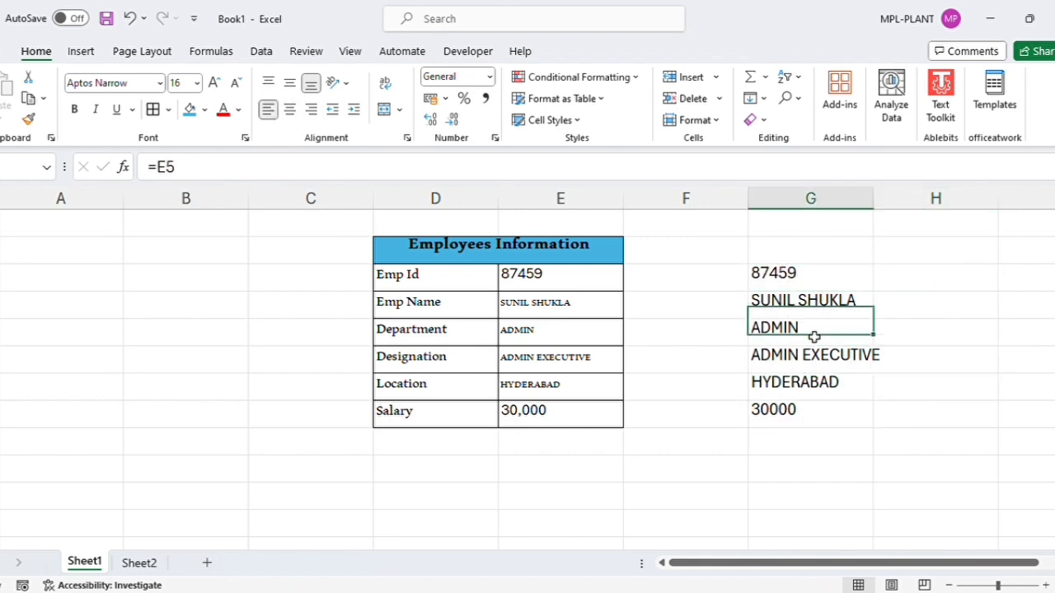
{"action": "left_click", "coordinate": [819, 363]}
{"action": "left_click", "coordinate": [815, 389]}
{"action": "left_click", "coordinate": [813, 414]}
{"action": "left_click", "coordinate": [814, 360]}
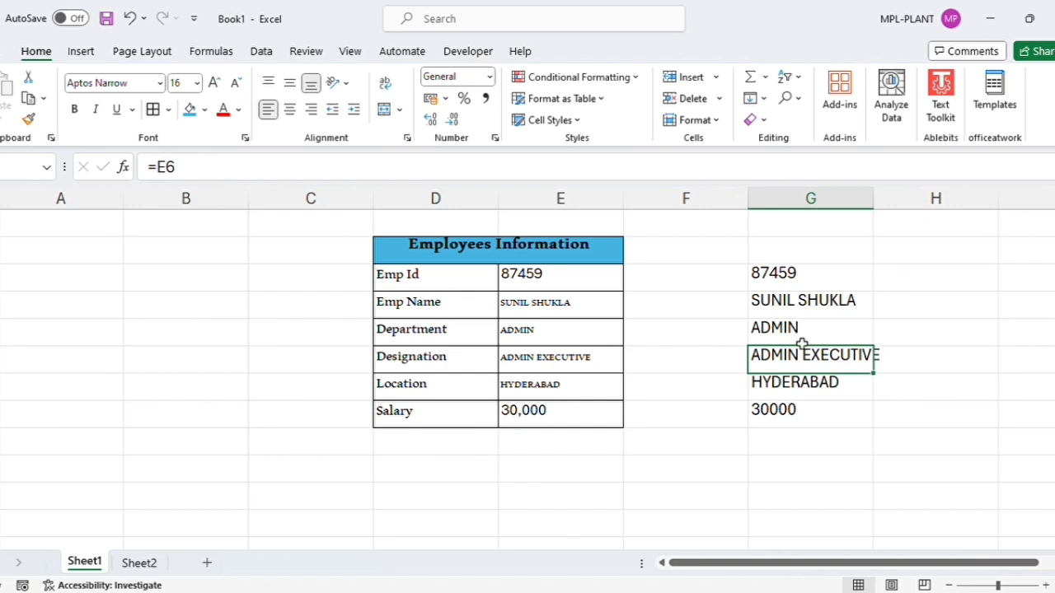
Copy the linked values in G3:G8 on Sheet1 and add a new worksheet after it.
{"action": "left_click_drag", "start_coordinate": [788, 278], "coordinate": [806, 418]}
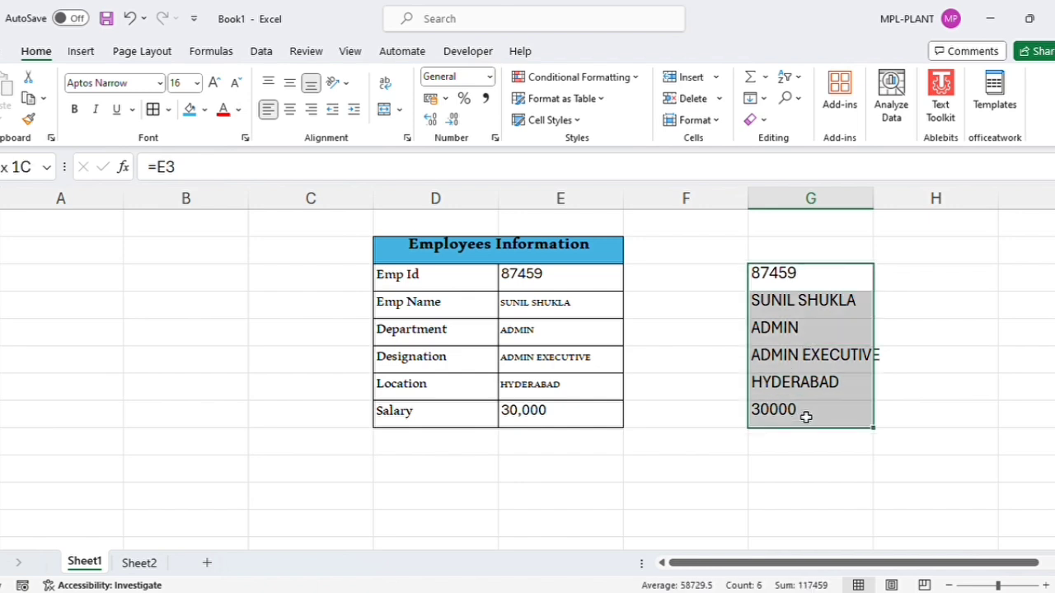
{"action": "key", "text": "ctrl+c"}
{"action": "left_click", "coordinate": [205, 562]}
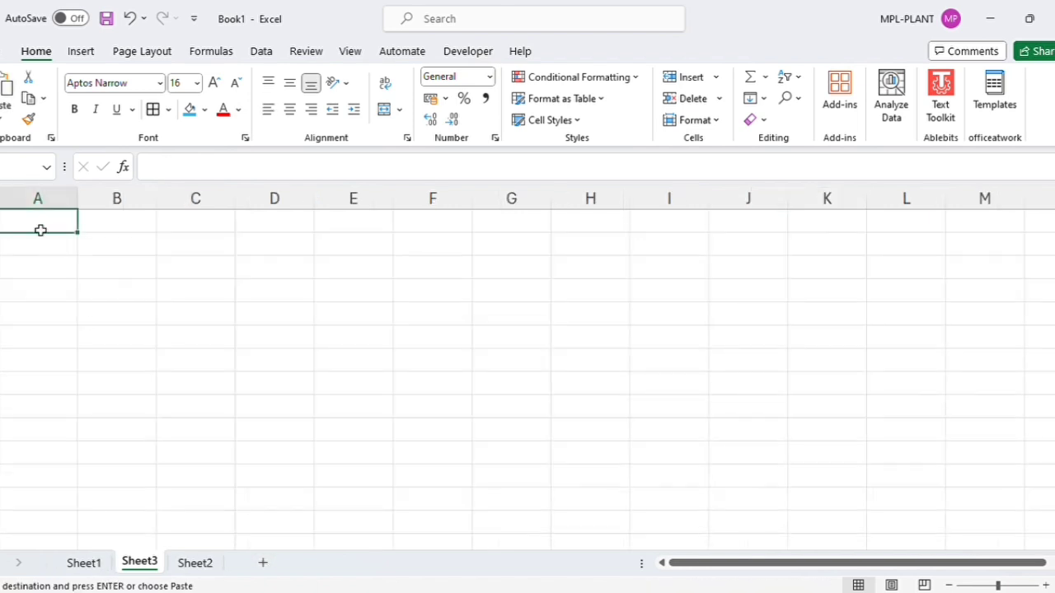
{"action": "left_click", "coordinate": [5, 121]}
{"action": "left_click", "coordinate": [39, 318]}
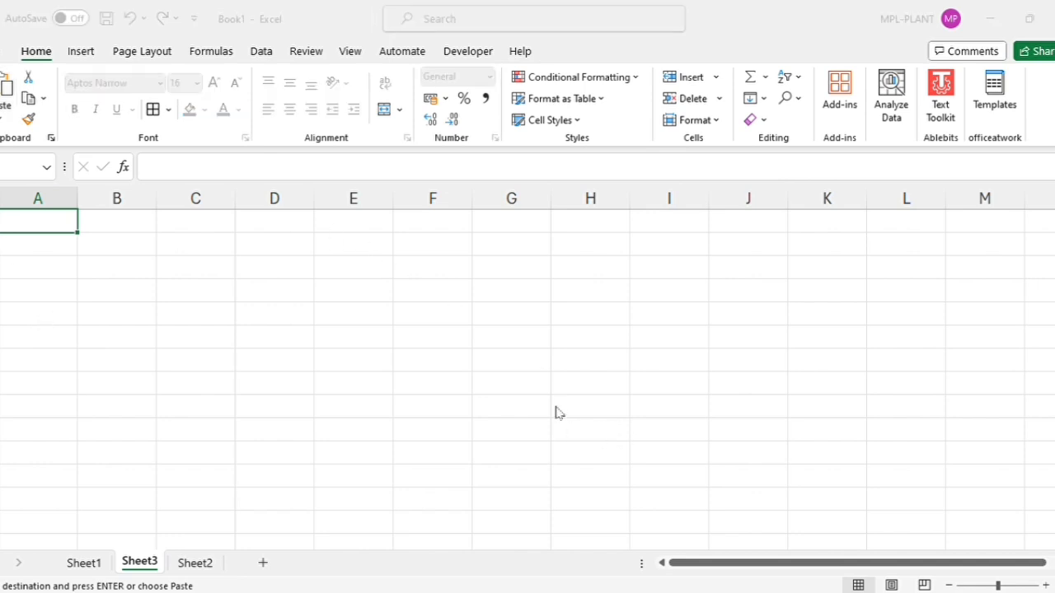
{"action": "left_click", "coordinate": [696, 458]}
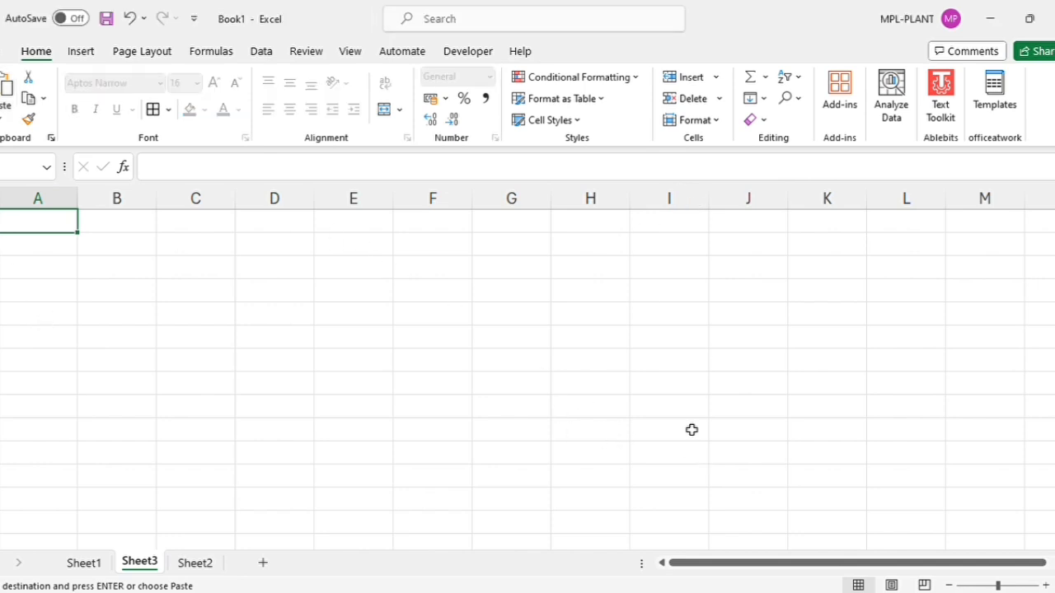
{"action": "left_click", "coordinate": [195, 563]}
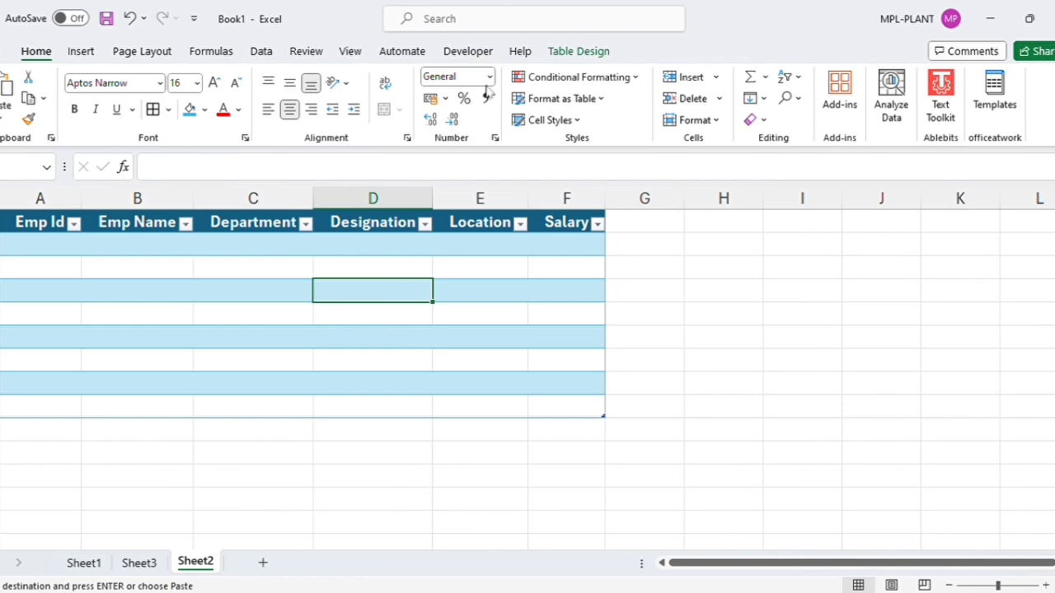
Return to Sheet1 and start recording a macro.
{"action": "left_click", "coordinate": [84, 563]}
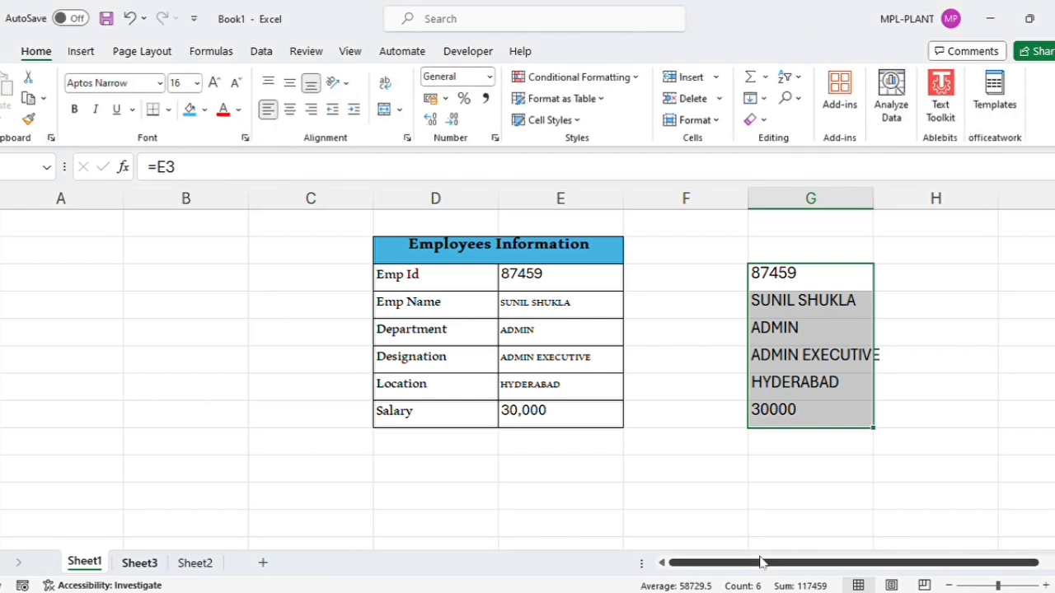
{"action": "left_click", "coordinate": [466, 53]}
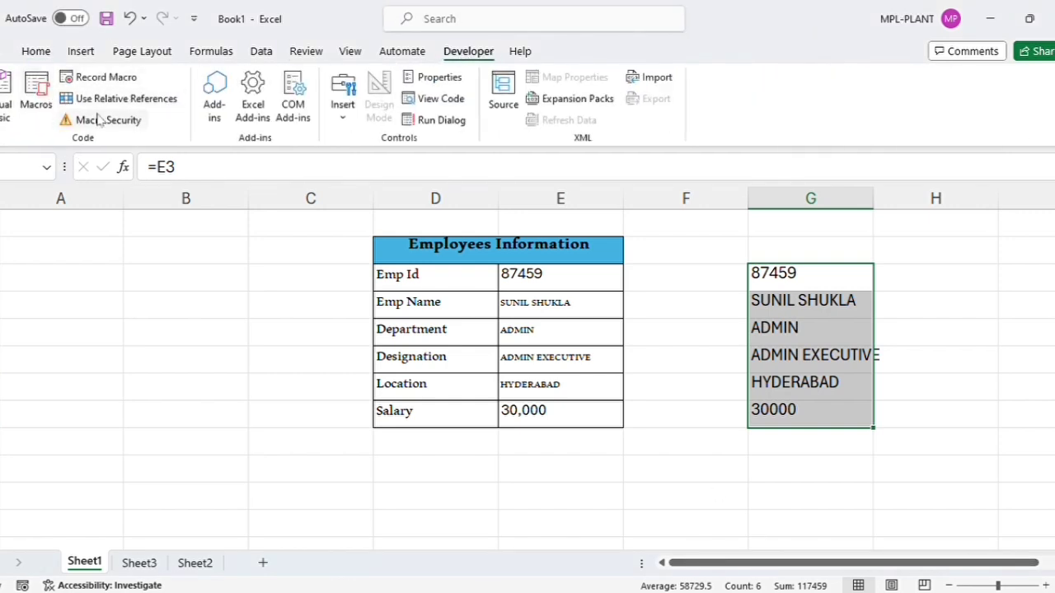
{"action": "left_click", "coordinate": [130, 80]}
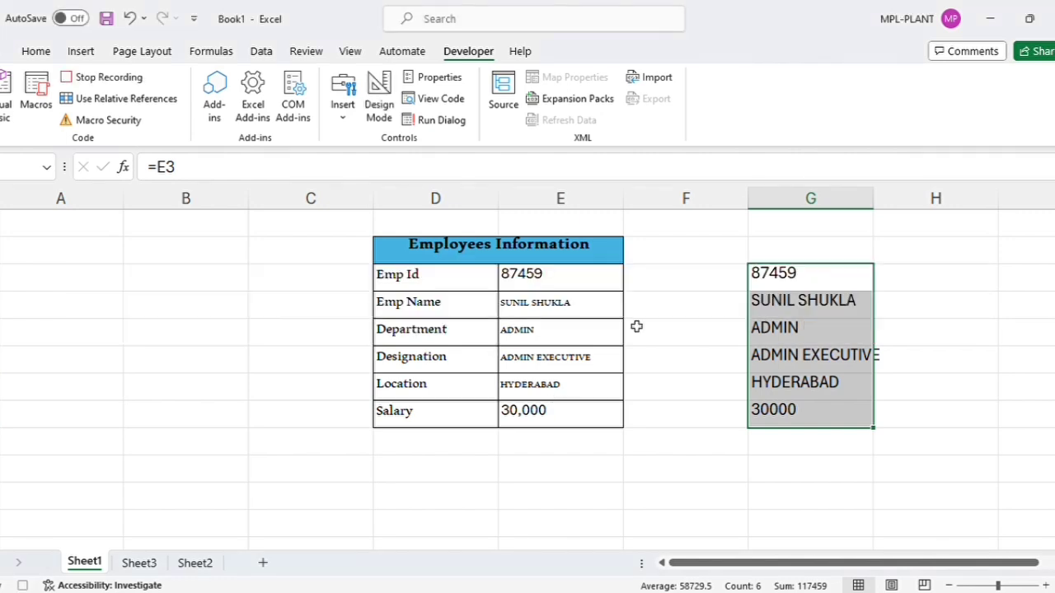
{"action": "left_click", "coordinate": [703, 367]}
Copy G3:G8 on Sheet1 and paste it as transposed values into row 1 of Sheet3, starting at A1.
{"action": "left_click_drag", "start_coordinate": [777, 273], "coordinate": [791, 407]}
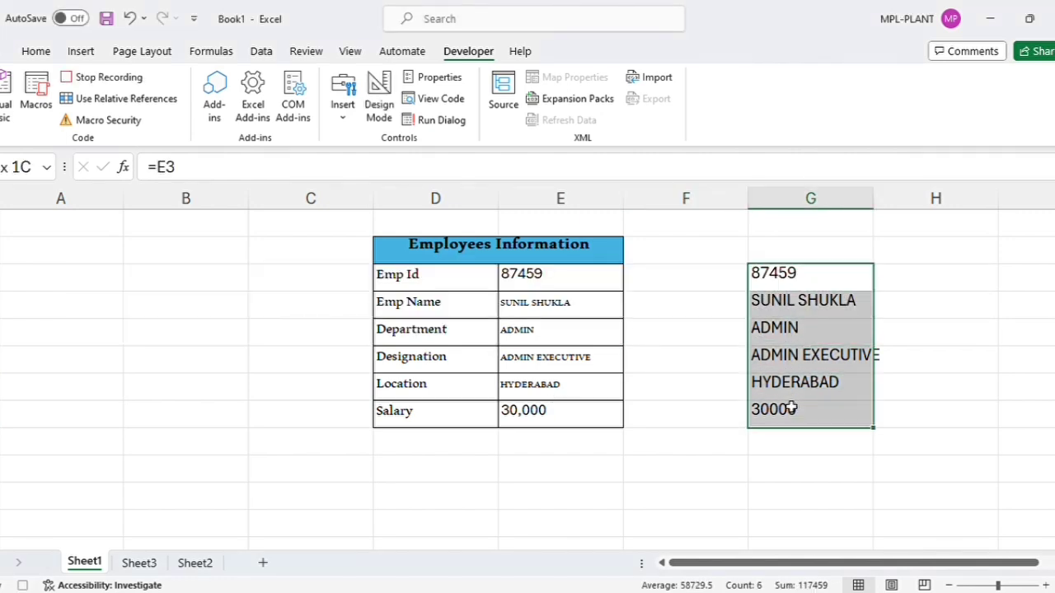
{"action": "key", "text": "ctrl+c"}
{"action": "left_click", "coordinate": [198, 563]}
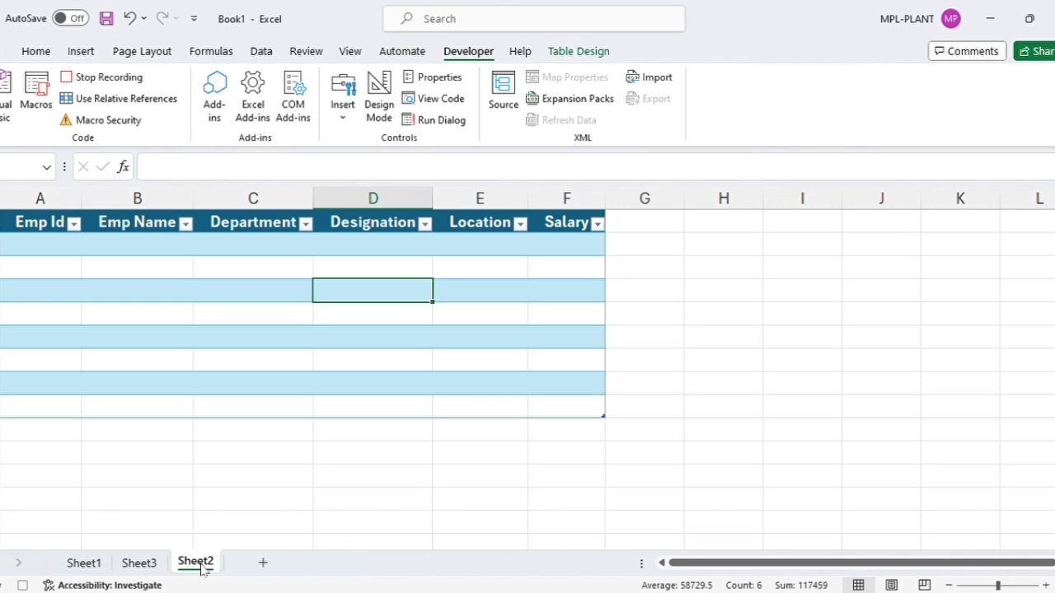
{"action": "left_click", "coordinate": [138, 563]}
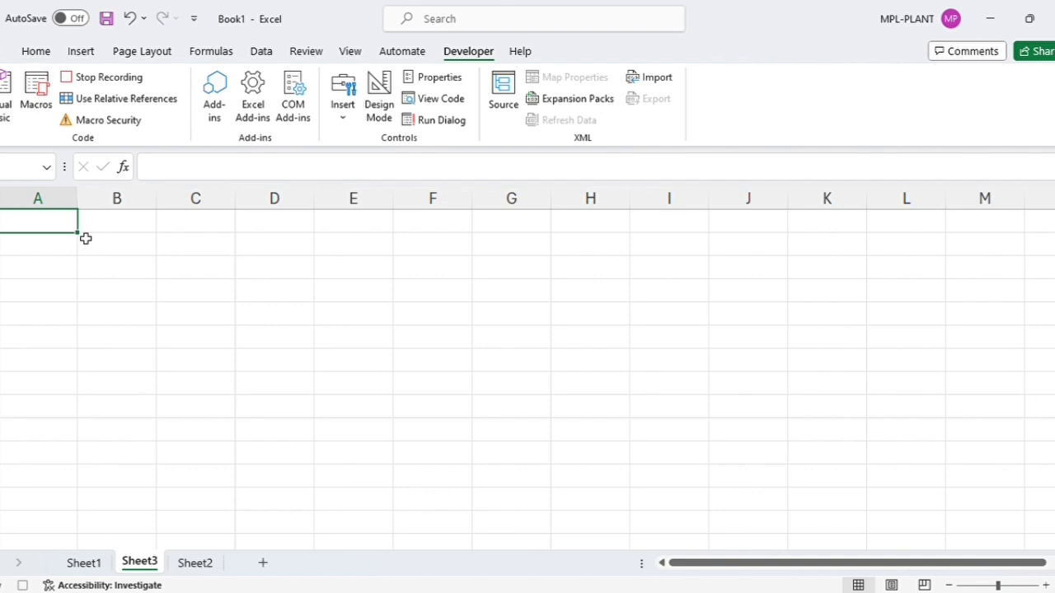
{"action": "left_click", "coordinate": [131, 221]}
{"action": "left_click", "coordinate": [84, 563]}
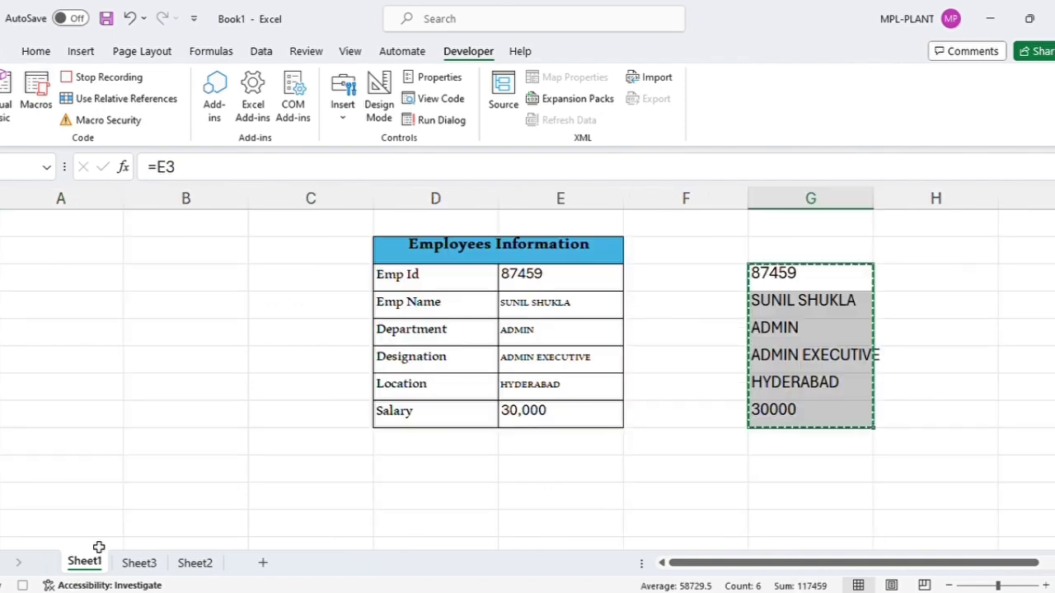
{"action": "left_click", "coordinate": [147, 560]}
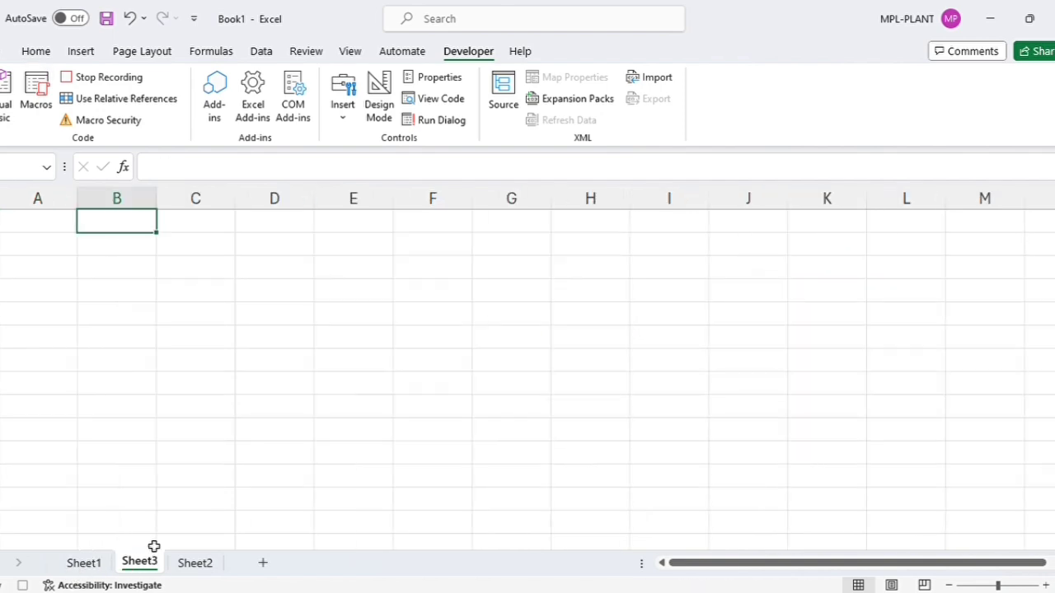
{"action": "left_click", "coordinate": [37, 228]}
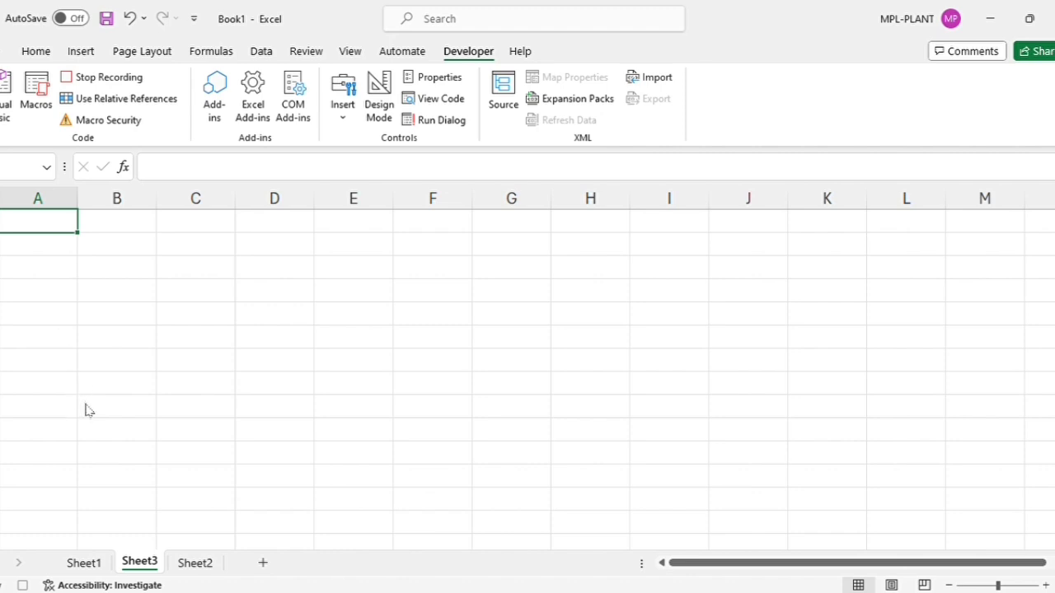
{"action": "key", "text": "alt+Tab"}
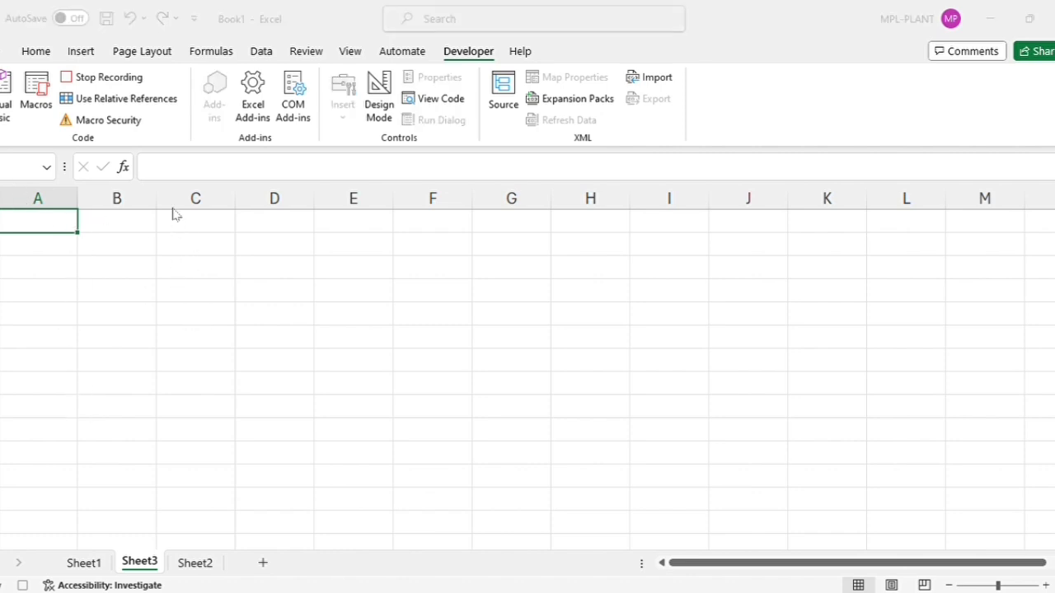
{"action": "key", "text": "alt+Tab"}
{"action": "key", "text": "ctrl+v"}
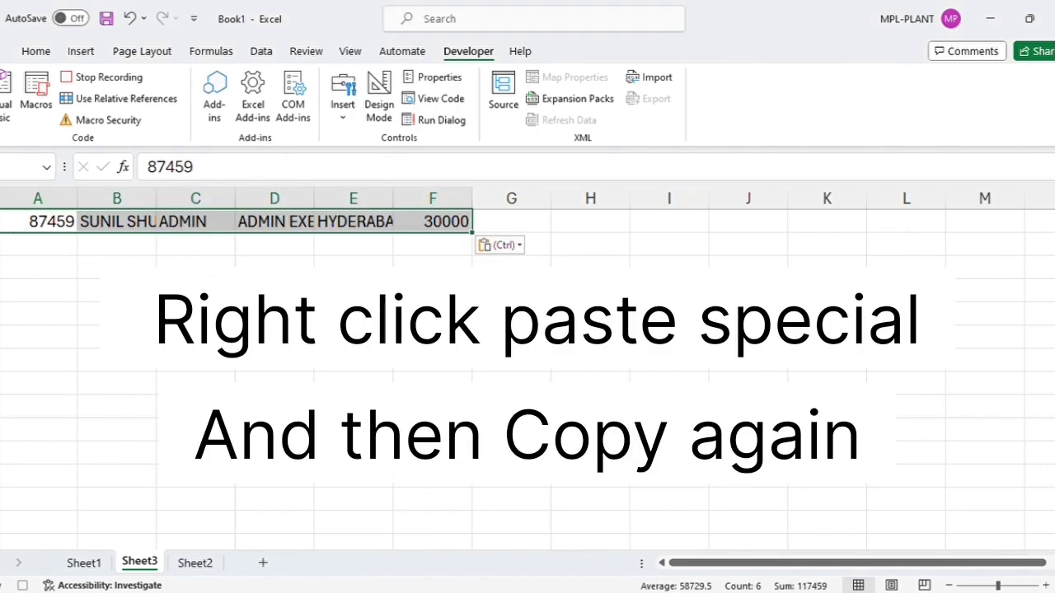
Autofit all columns on Sheet3 and copy its row 1 containing the transposed employee record.
{"action": "key", "text": "ctrl+a"}
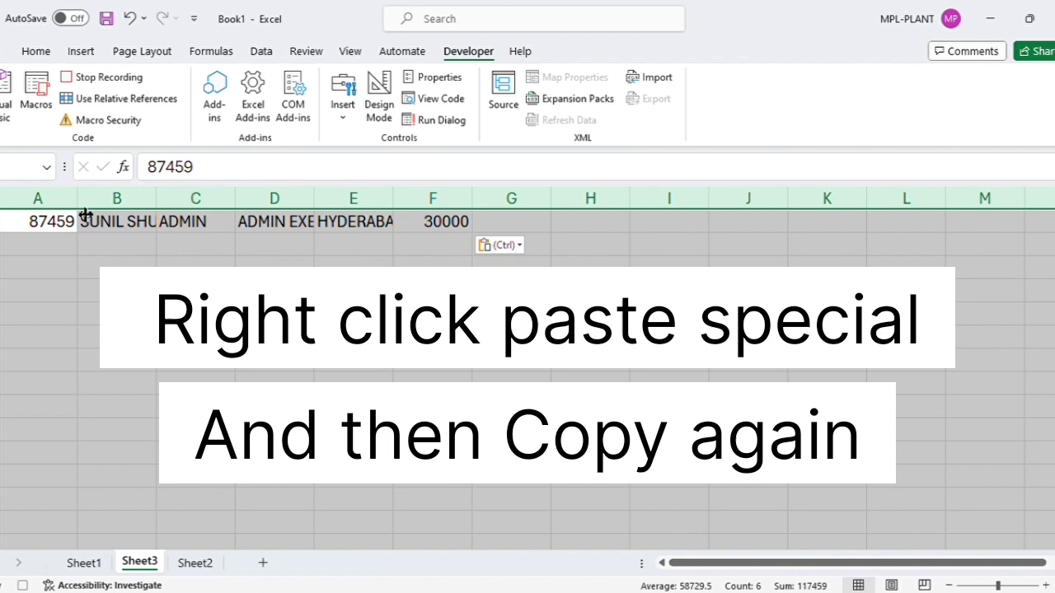
{"action": "double_click", "coordinate": [156, 199]}
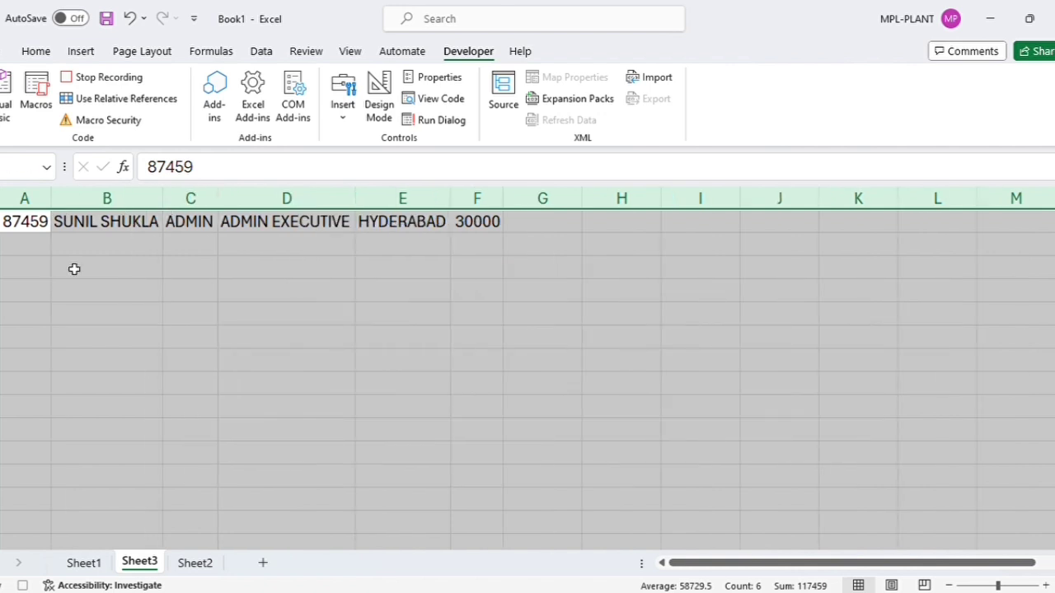
{"action": "left_click", "coordinate": [188, 565]}
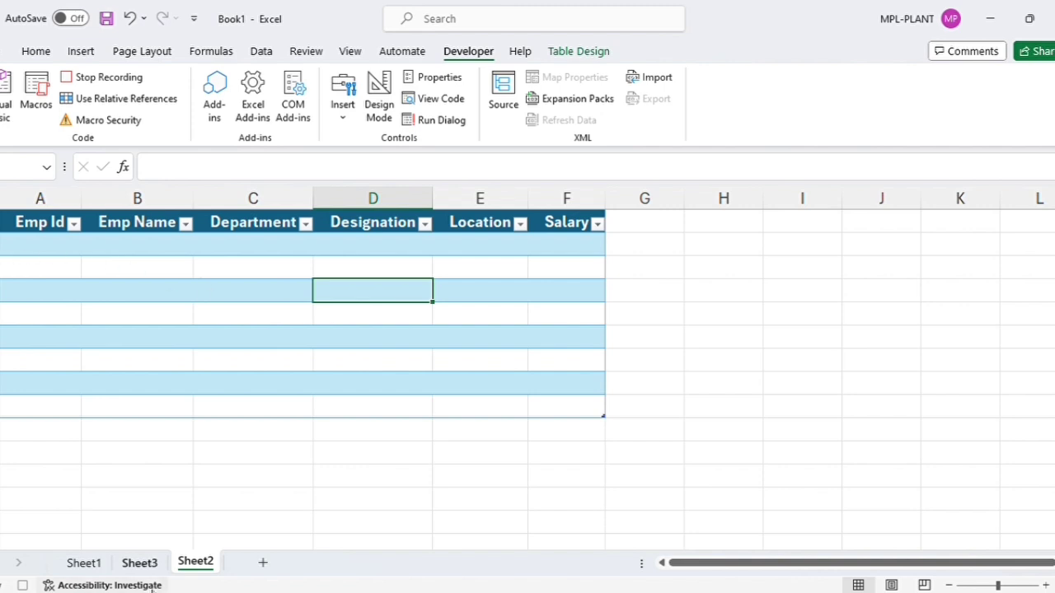
{"action": "left_click", "coordinate": [138, 563]}
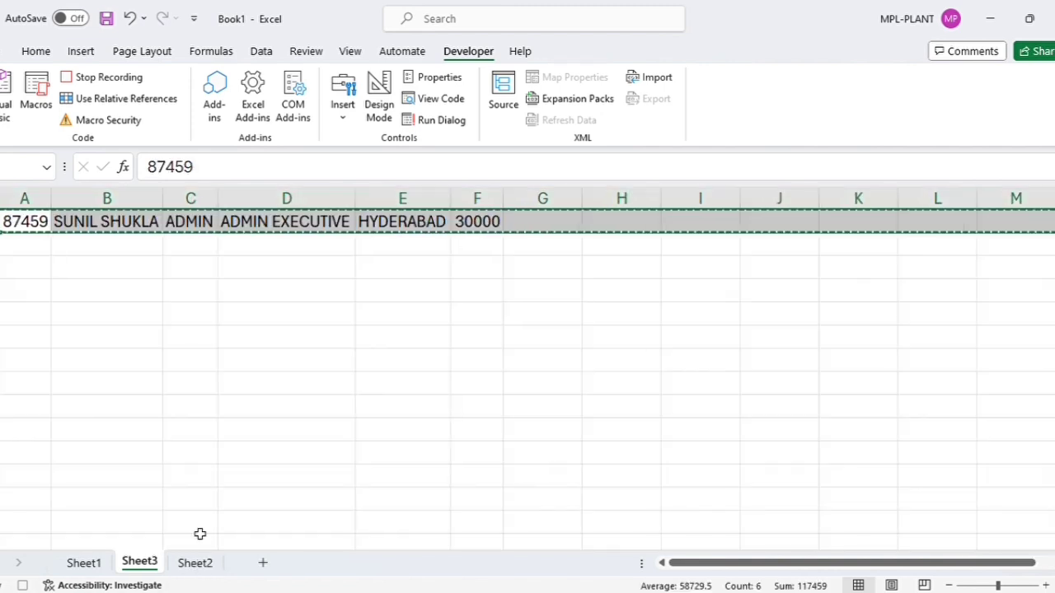
Insert the copied employee row into the Sheet2 table at row 2, directly below the headers.
{"action": "left_click", "coordinate": [195, 563]}
{"action": "left_click", "coordinate": [37, 51]}
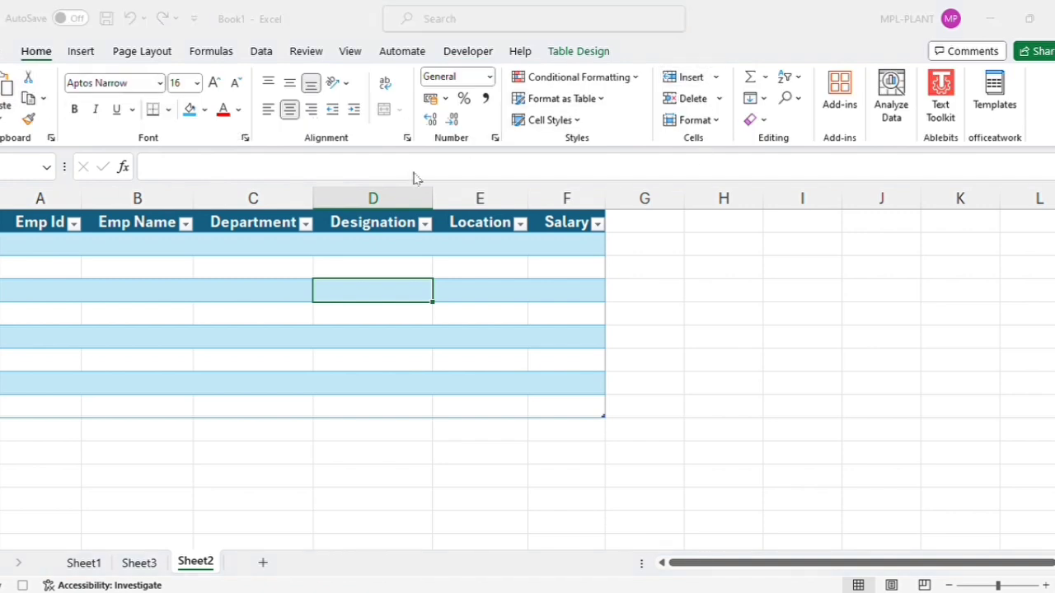
{"action": "left_click", "coordinate": [1, 245]}
{"action": "left_click", "coordinate": [688, 77]}
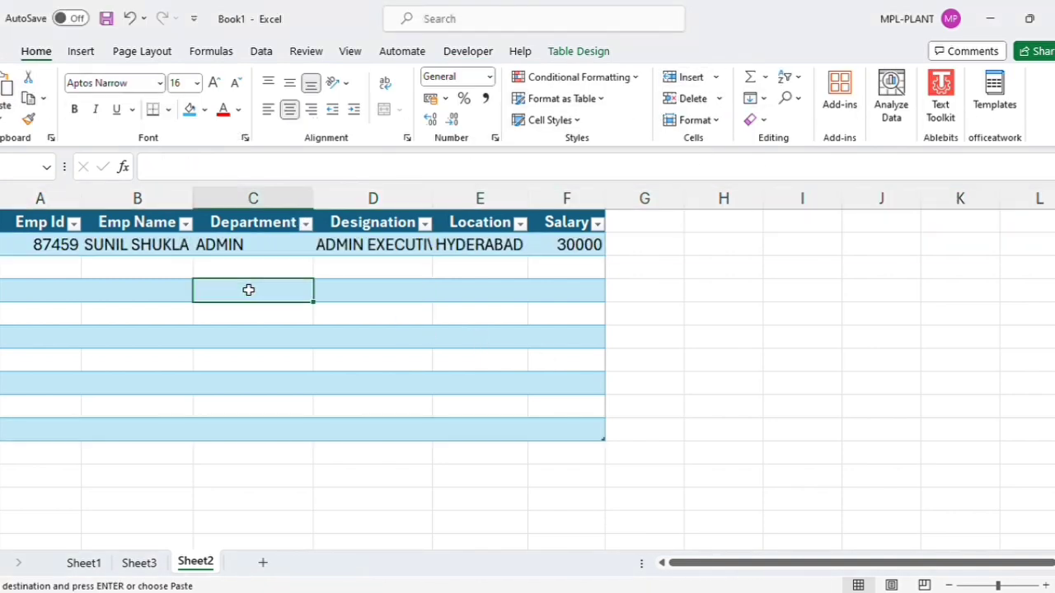
Autofit all columns on Sheet2 so the inserted employee record fits.
{"action": "key", "text": "ctrl+a"}
{"action": "double_click", "coordinate": [194, 198]}
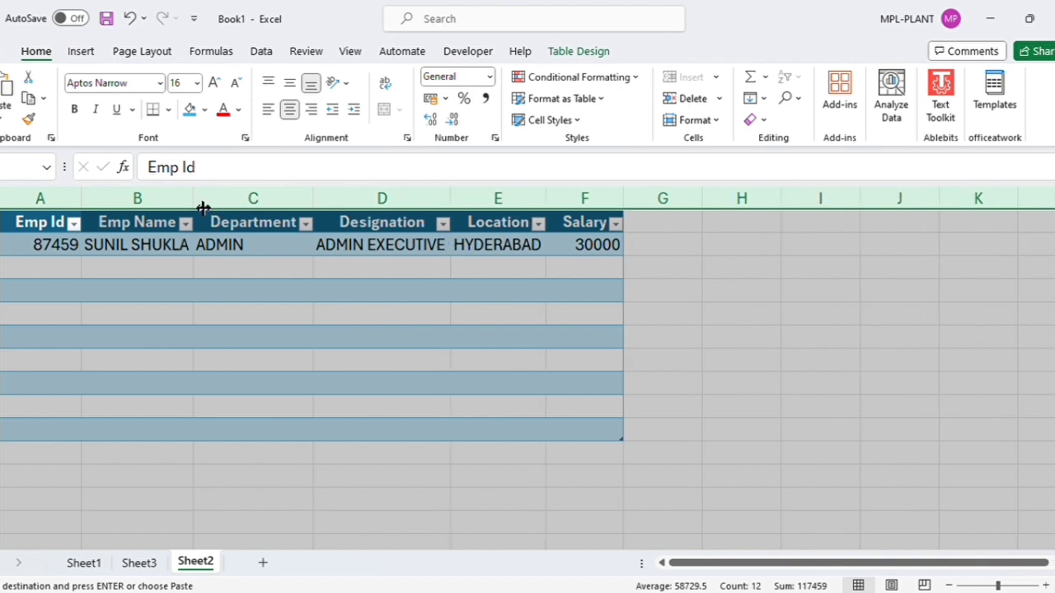
{"action": "left_click", "coordinate": [487, 335]}
{"action": "left_click", "coordinate": [129, 268]}
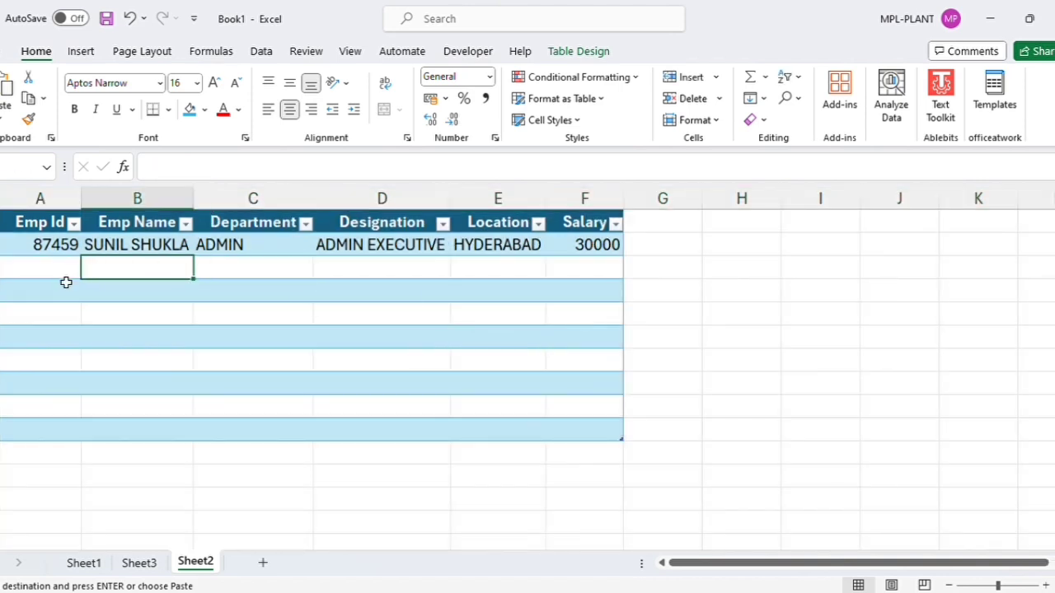
Clear the form entries in E3:E8 on Sheet1, select E3, and stop recording the macro.
{"action": "left_click", "coordinate": [86, 562]}
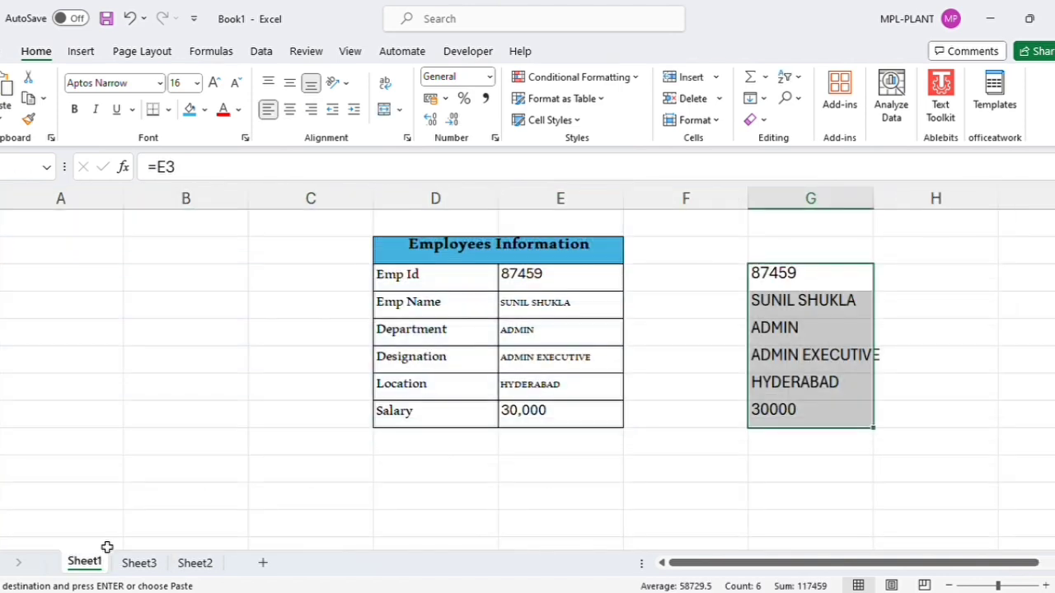
{"action": "left_click_drag", "start_coordinate": [553, 282], "coordinate": [560, 412]}
{"action": "key", "text": "Delete"}
{"action": "left_click", "coordinate": [562, 281]}
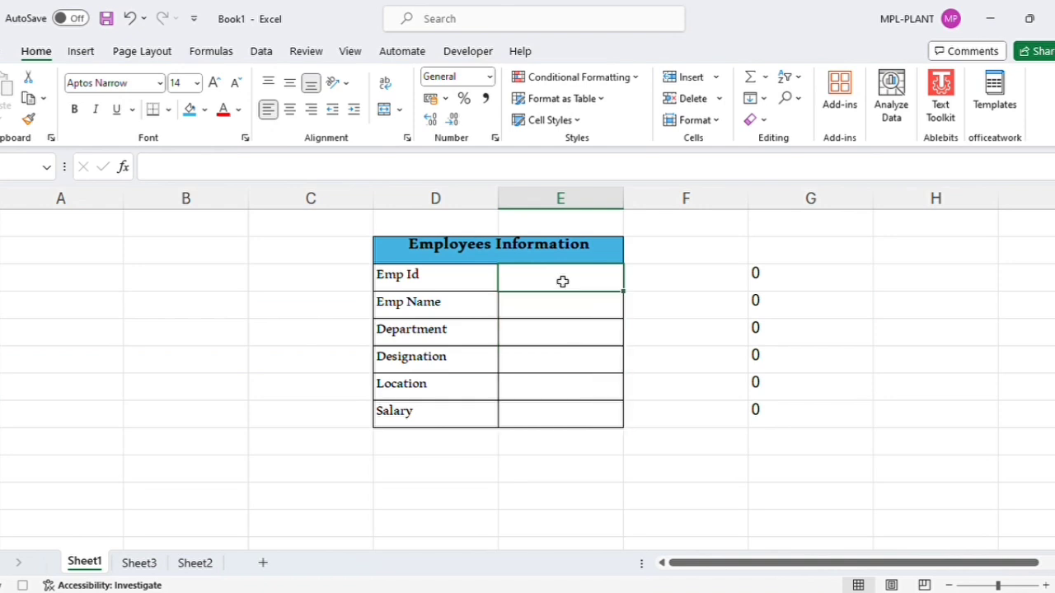
{"action": "left_click", "coordinate": [464, 53]}
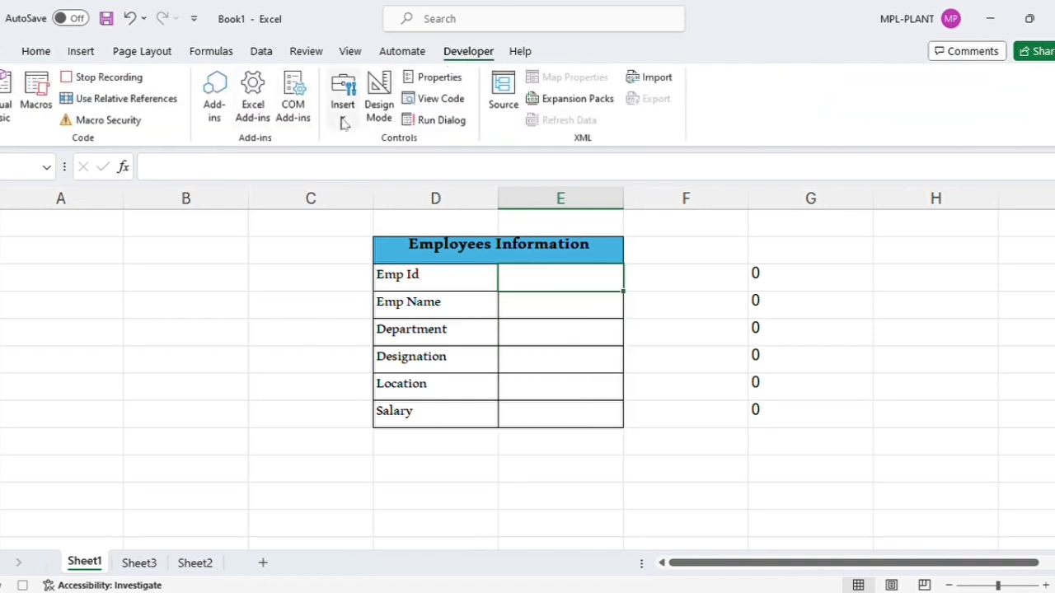
{"action": "left_click", "coordinate": [91, 77]}
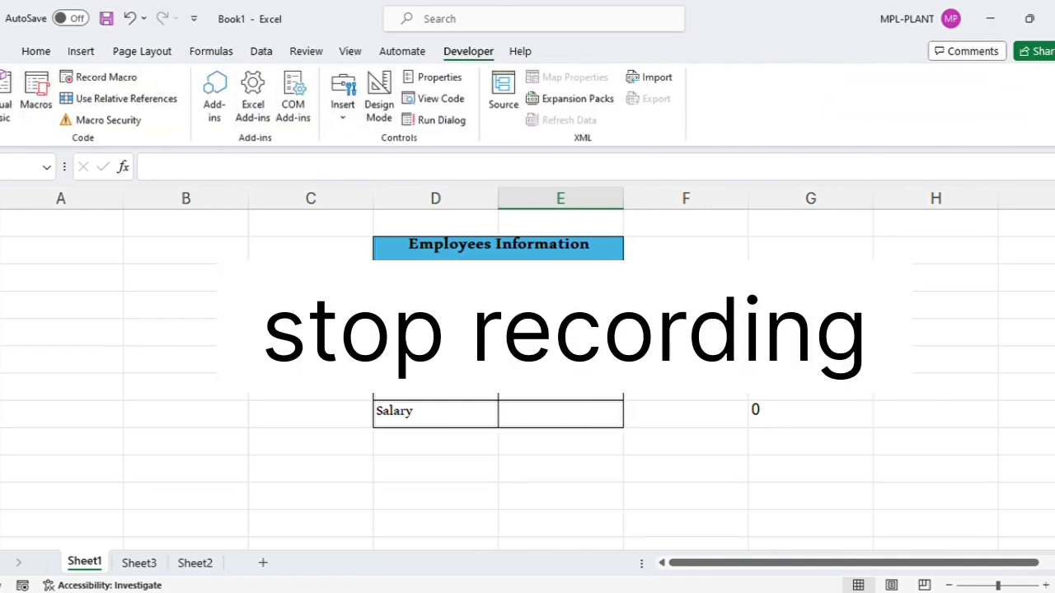
Draw a form control button below the Employees Information form, across columns D and E, and assign the recorded macro to it.
{"action": "left_click", "coordinate": [560, 496]}
{"action": "left_click", "coordinate": [697, 423]}
{"action": "left_click", "coordinate": [523, 493]}
{"action": "left_click", "coordinate": [508, 475]}
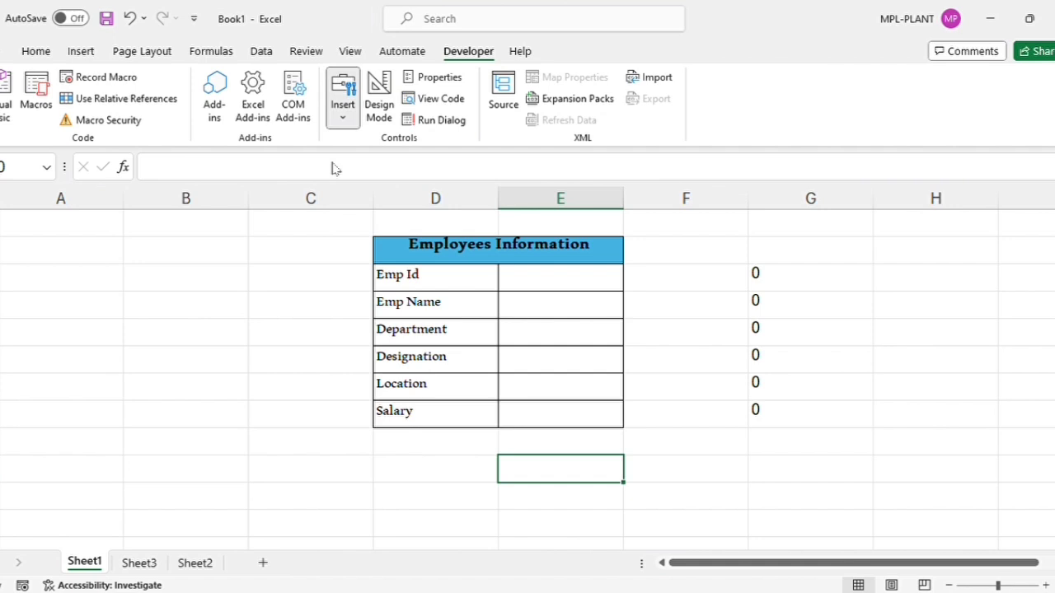
{"action": "left_click_drag", "start_coordinate": [471, 468], "coordinate": [577, 508]}
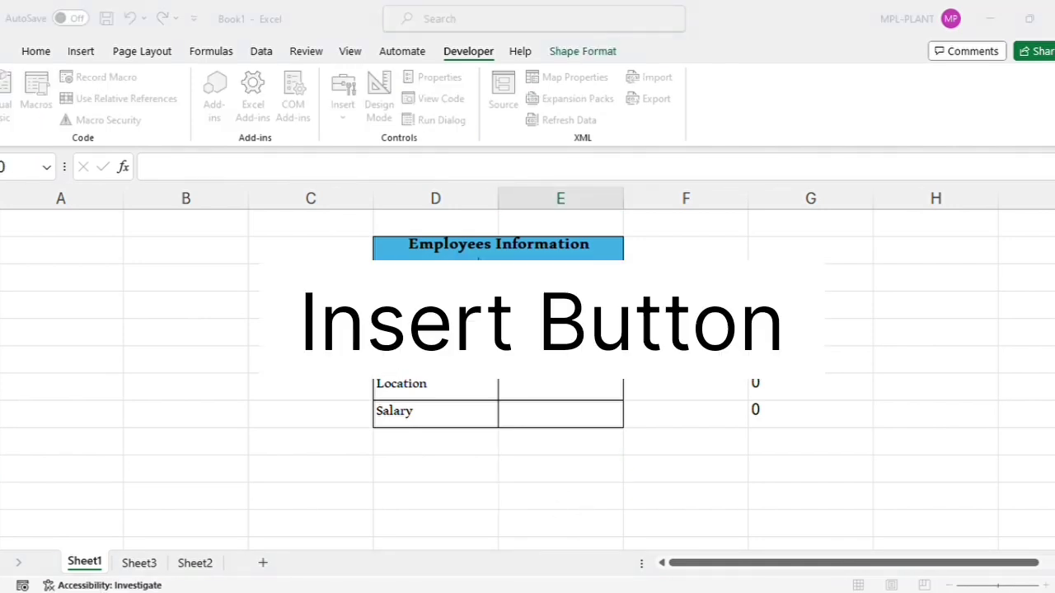
{"action": "left_click", "coordinate": [570, 425]}
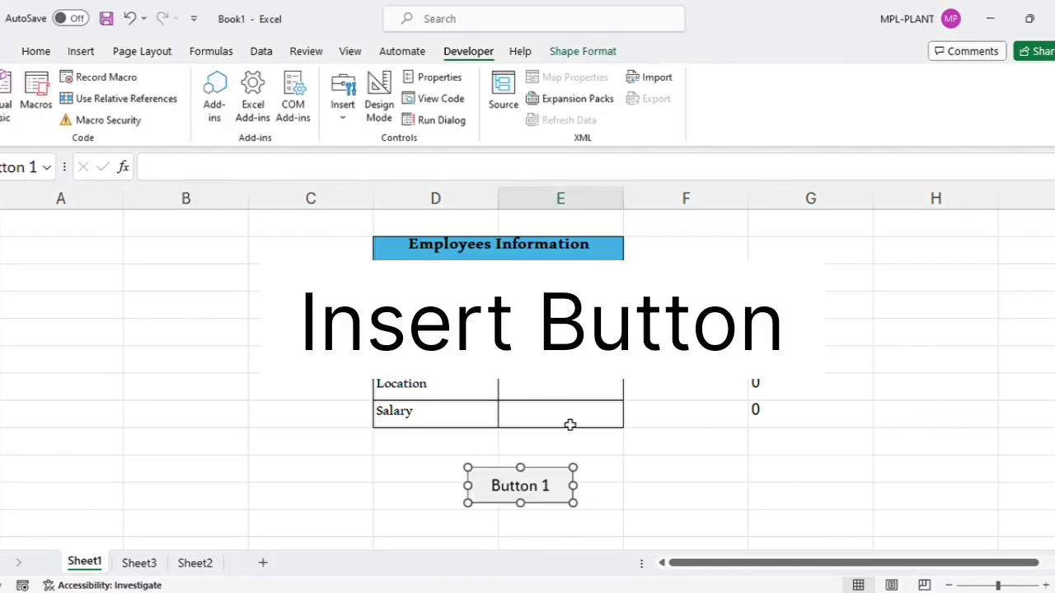
Change the caption of the new button below the form to Save.
{"action": "left_click", "coordinate": [519, 486]}
{"action": "key", "text": "BackSpace"}
{"action": "key", "text": "BackSpace"}
{"action": "key", "text": "BackSpace"}
{"action": "key", "text": "BackSpace"}
{"action": "key", "text": "BackSpace"}
{"action": "key", "text": "BackSpace"}
{"action": "key", "text": "BackSpace"}
{"action": "key", "text": "BackSpace"}
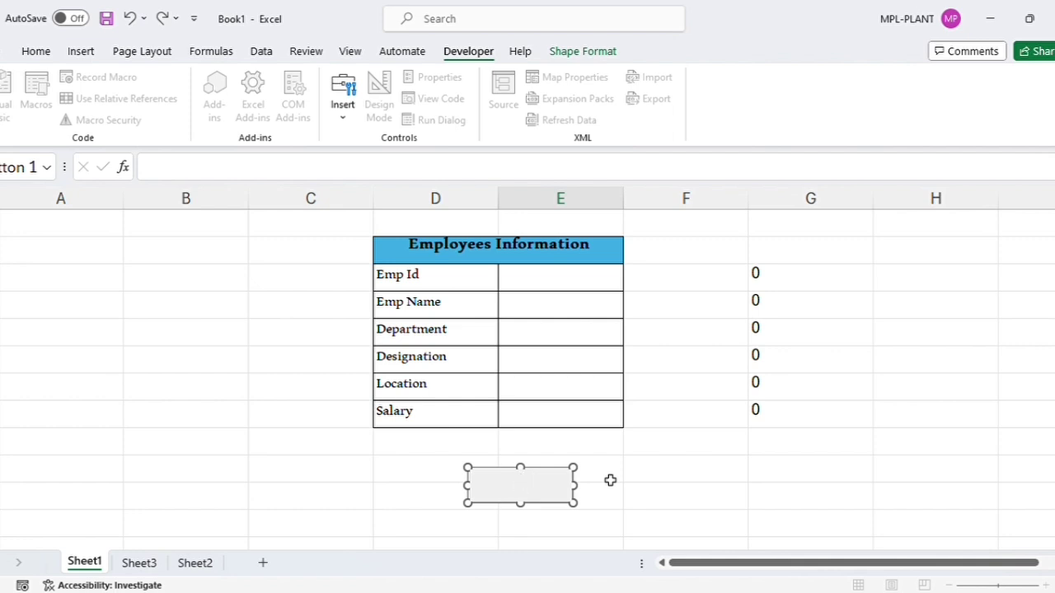
{"action": "type", "text": "Save"}
{"action": "left_click", "coordinate": [610, 480]}
{"action": "left_click", "coordinate": [603, 521]}
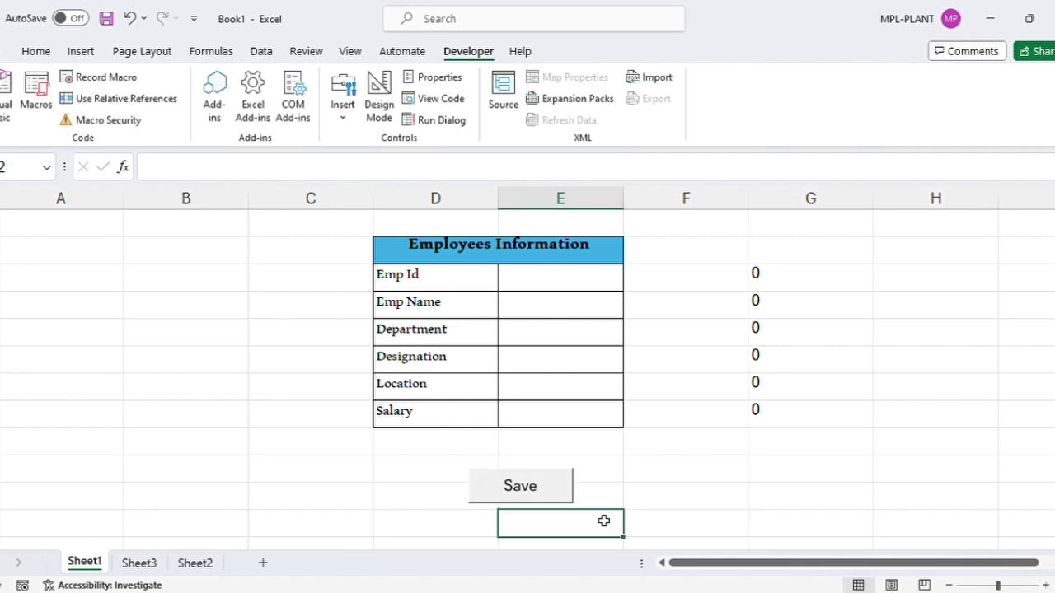
{"action": "left_click", "coordinate": [638, 449]}
Enter the employee's ID and full name in the Emp Id and Emp Name fields of the Employees Information form.
{"action": "left_click", "coordinate": [561, 278]}
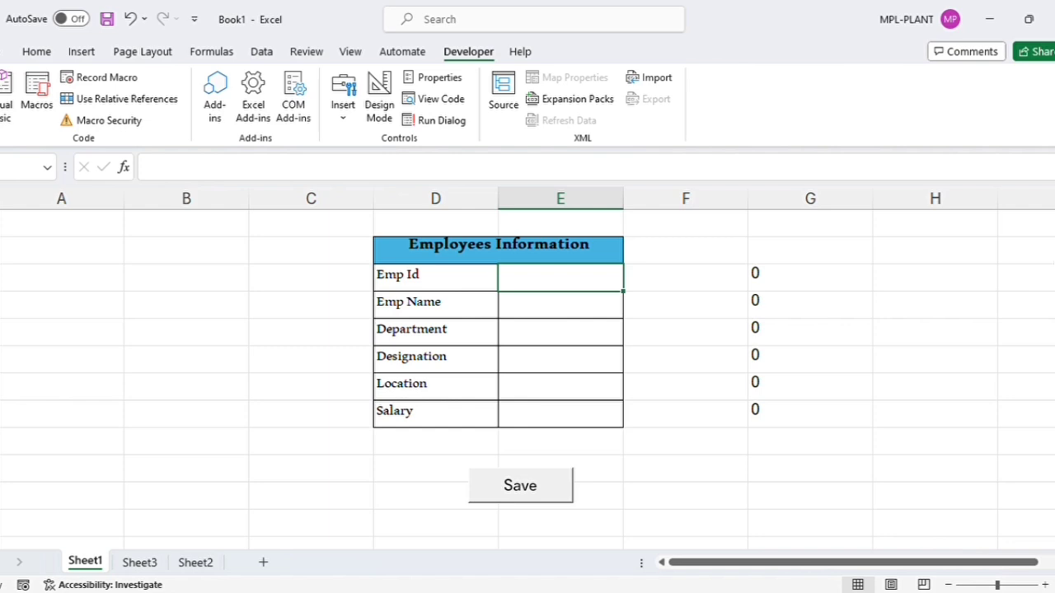
{"action": "type", "text": "85452"}
{"action": "key", "text": "Return"}
{"action": "type", "text": "A"}
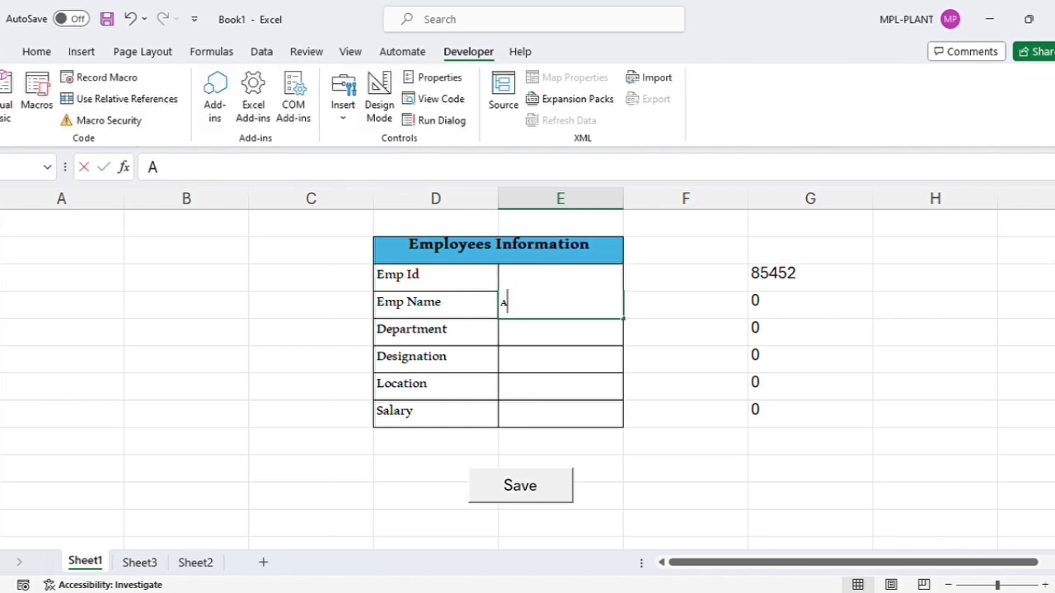
{"action": "type", "text": "RUN PANDEY"}
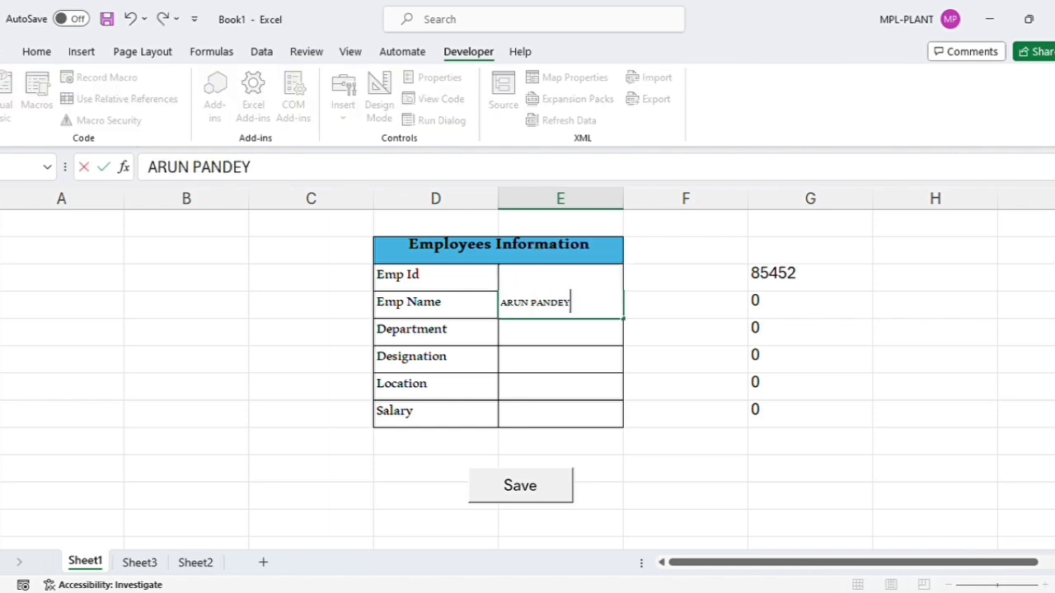
{"action": "key", "text": "Return"}
Complete the employee entry with department ADMIN, designation WB, location DELHI and salary 20000.
{"action": "type", "text": "ADMIN"}
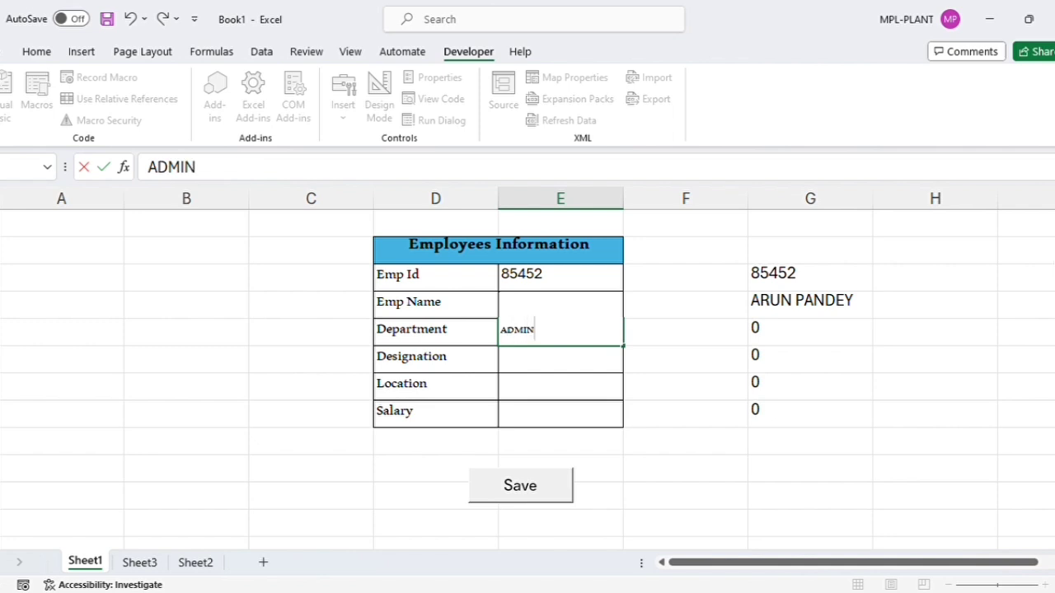
{"action": "key", "text": "Return"}
{"action": "type", "text": "WB"}
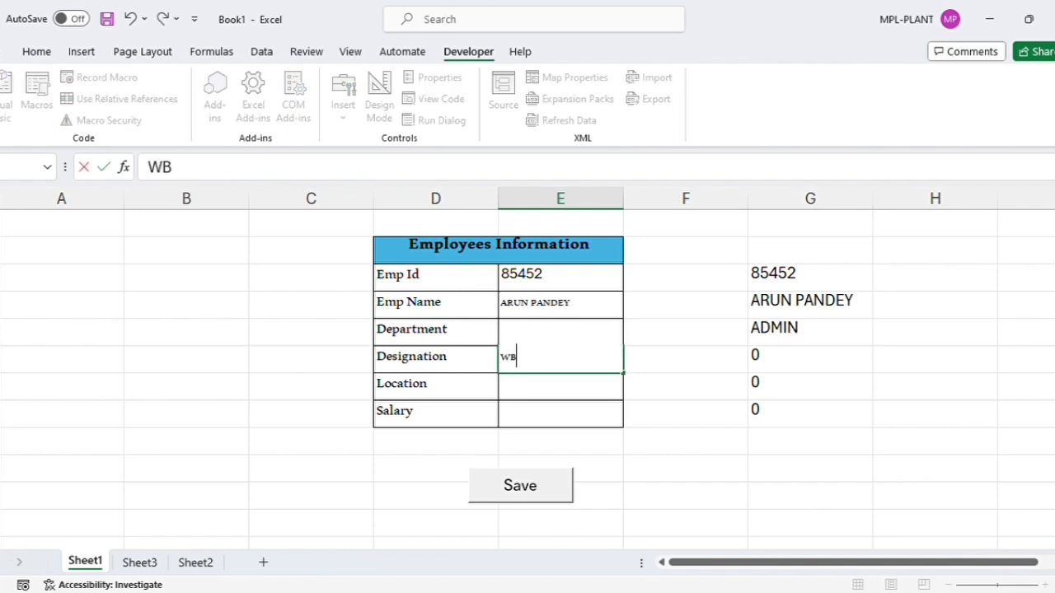
{"action": "key", "text": "Return"}
{"action": "type", "text": "DELHI"}
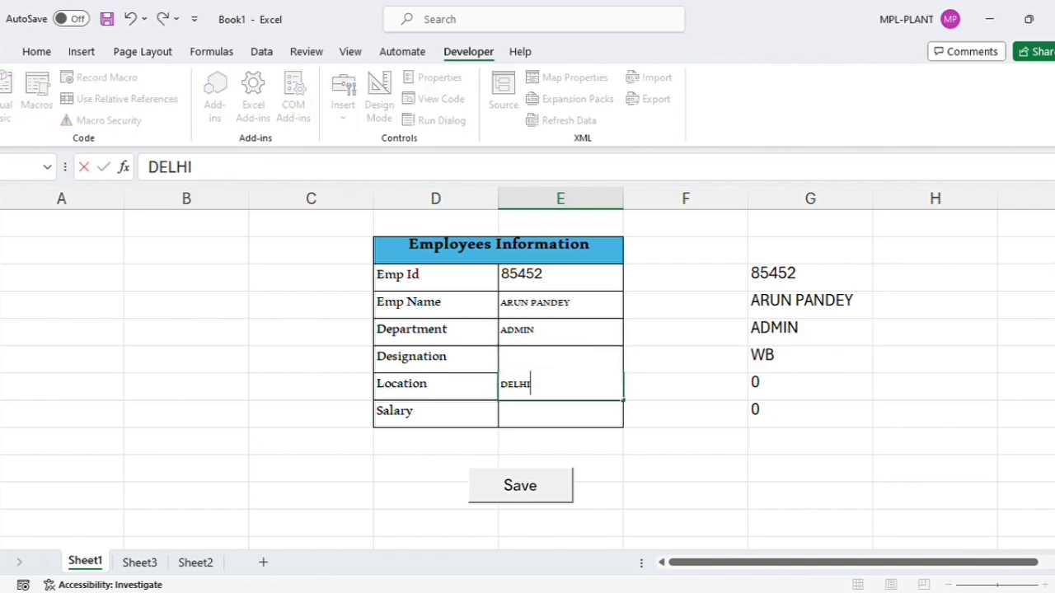
{"action": "key", "text": "Return"}
{"action": "type", "text": "20000"}
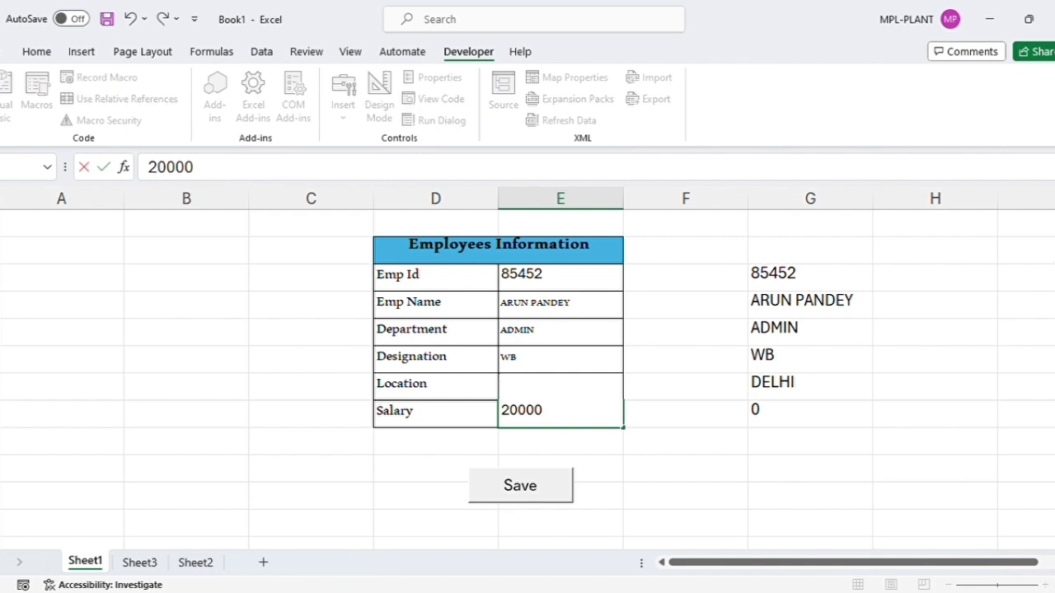
{"action": "key", "text": "Return"}
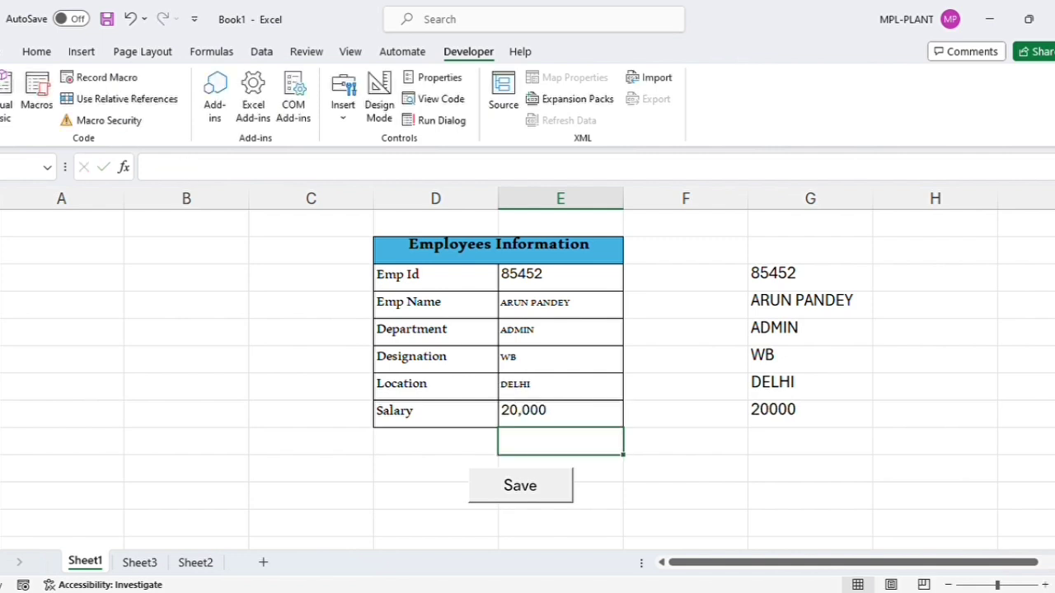
Save the form entry with its assigned macro and check the first record row in Sheet2's table.
{"action": "left_click", "coordinate": [529, 496]}
{"action": "left_click", "coordinate": [196, 563]}
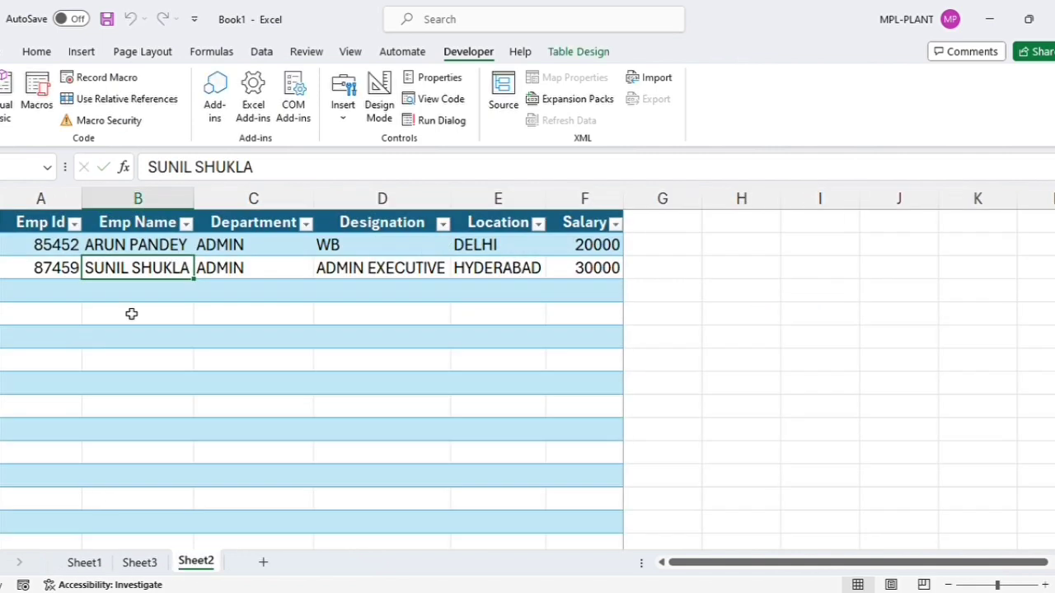
{"action": "left_click_drag", "start_coordinate": [138, 245], "coordinate": [593, 245]}
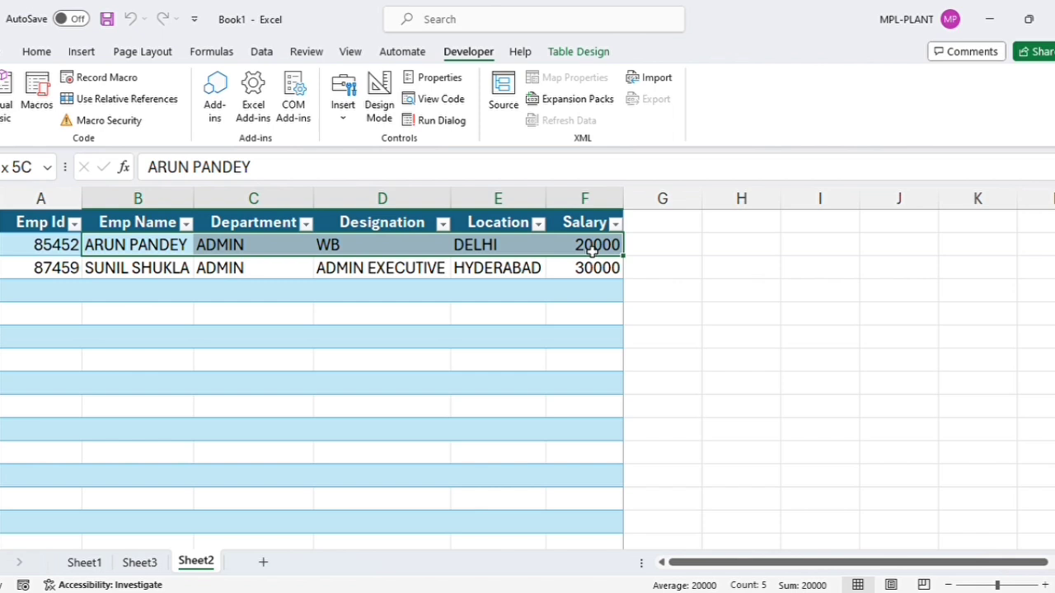
{"action": "left_click", "coordinate": [478, 270]}
Return to Sheet1 and enter another employee's ID and name in the empty form.
{"action": "left_click", "coordinate": [92, 564]}
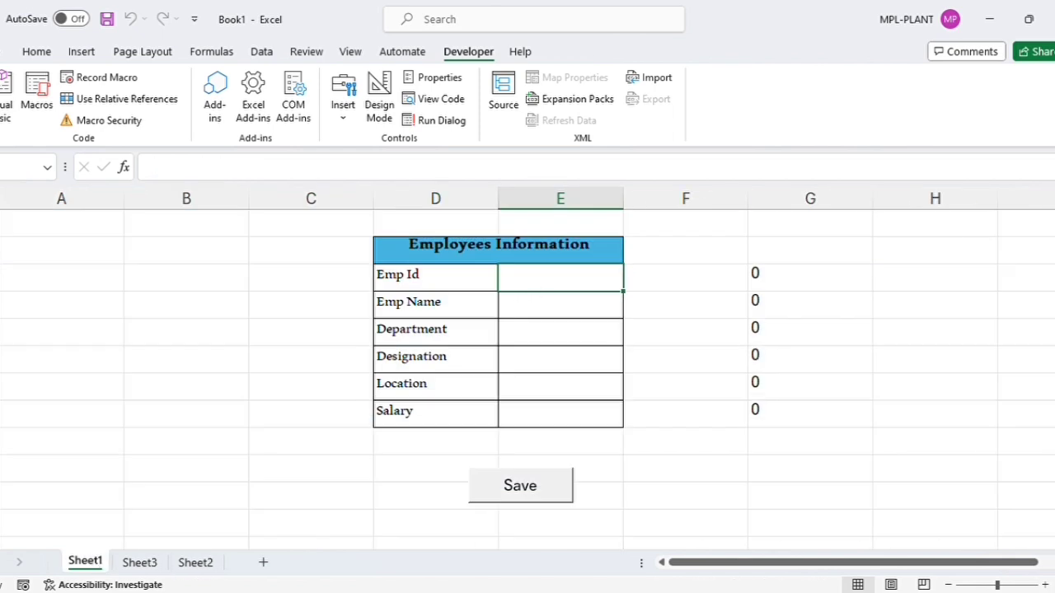
{"action": "type", "text": "98524"}
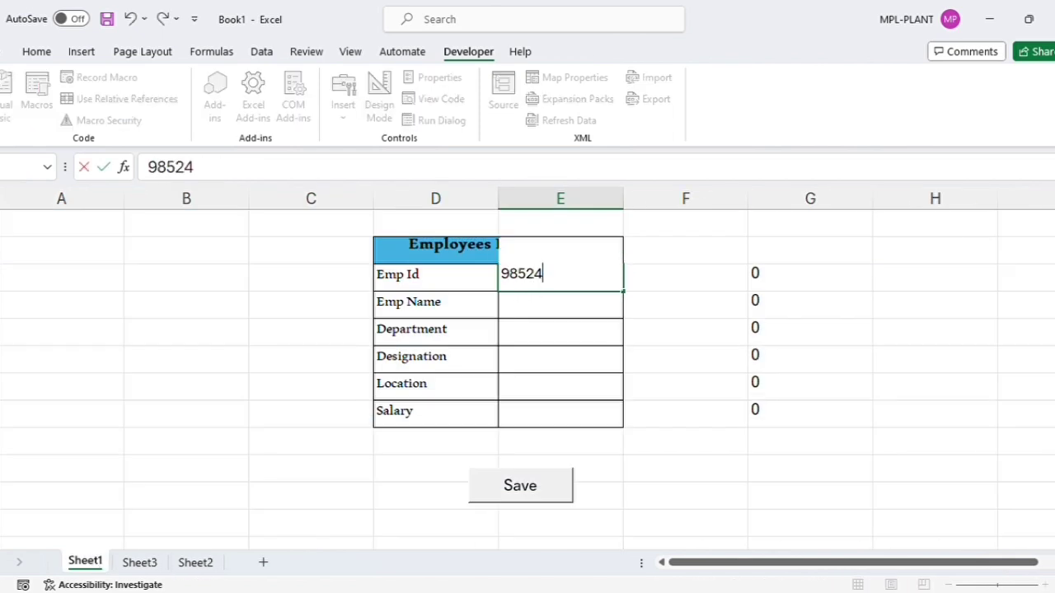
{"action": "key", "text": "Return"}
{"action": "type", "text": "ABHI"}
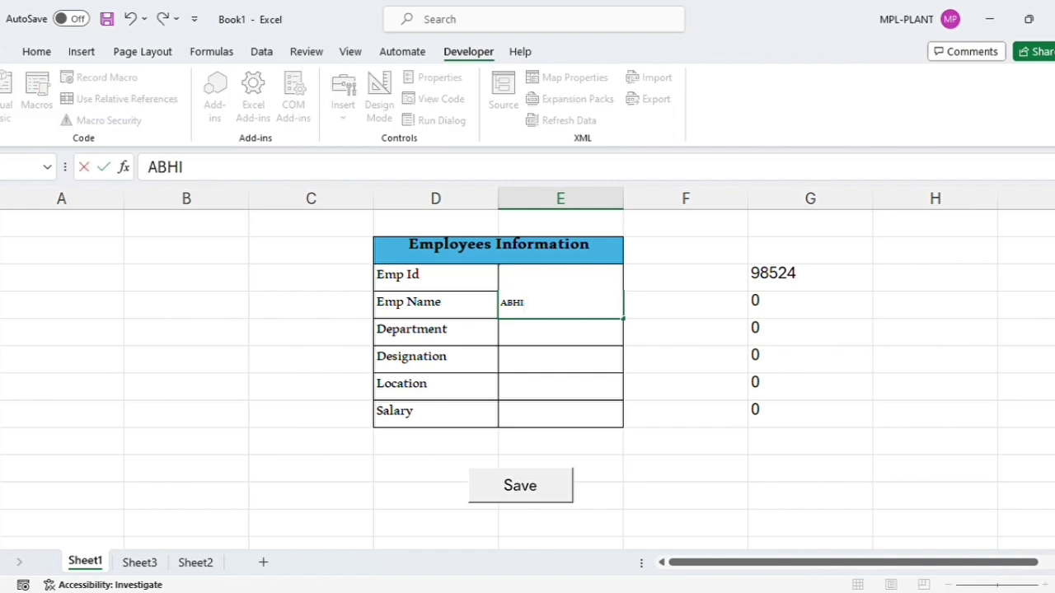
{"action": "key", "text": "Return"}
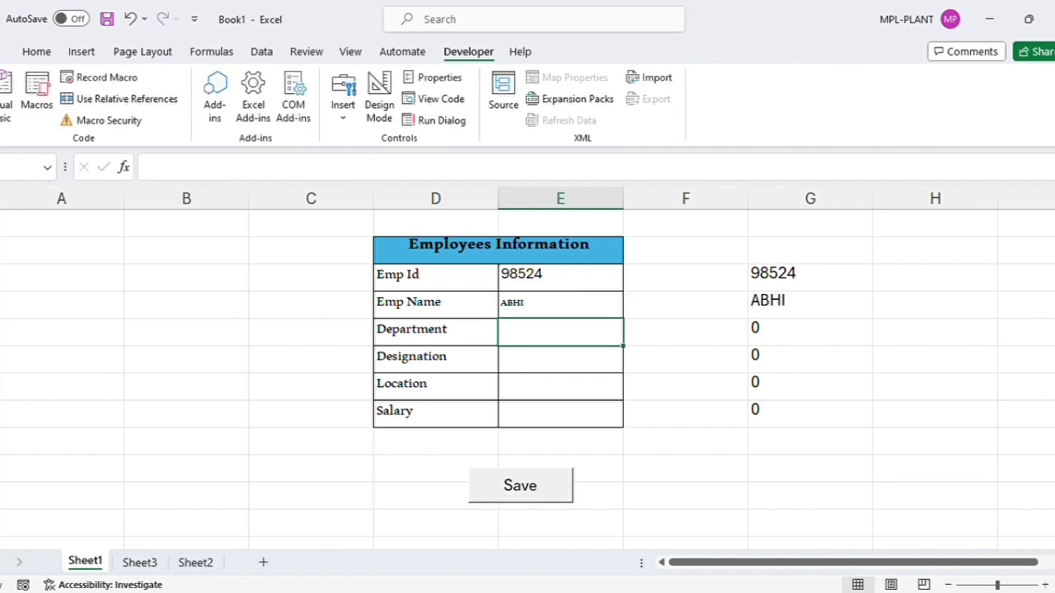
Fill in the rest of this employee's form with department ADMIN, designation SUPERWISER, location HYDERABAD and salary 25000.
{"action": "type", "text": "ADMIN"}
{"action": "key", "text": "Return"}
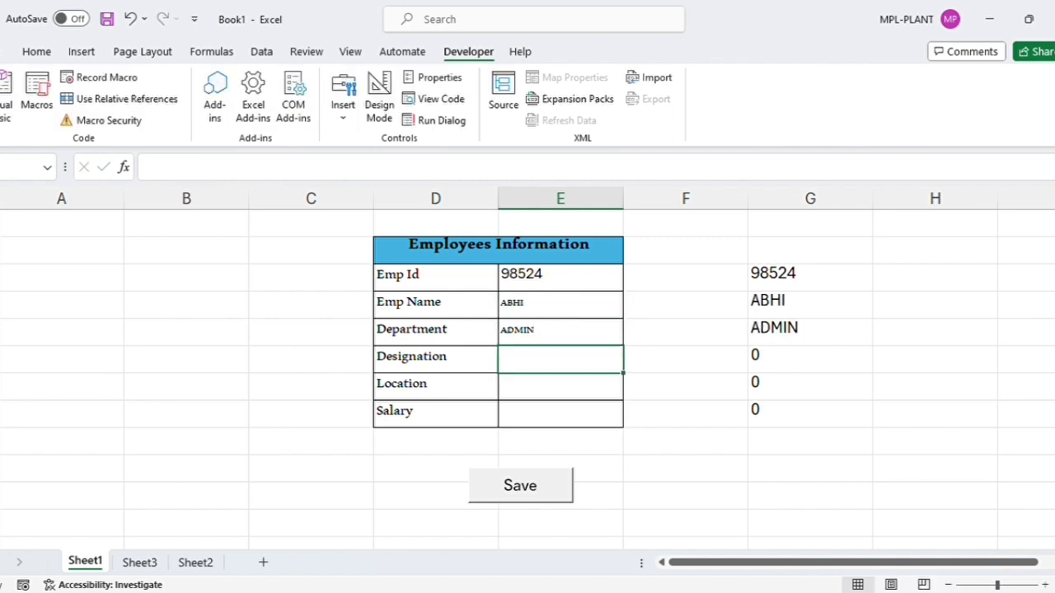
{"action": "type", "text": "SUPERWI"}
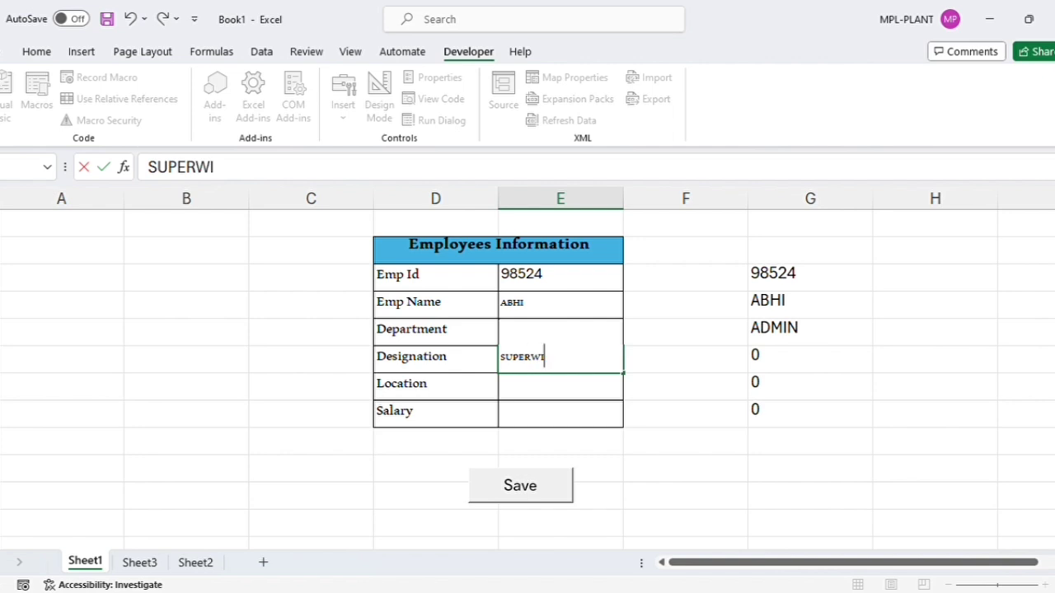
{"action": "type", "text": "SER"}
{"action": "key", "text": "Return"}
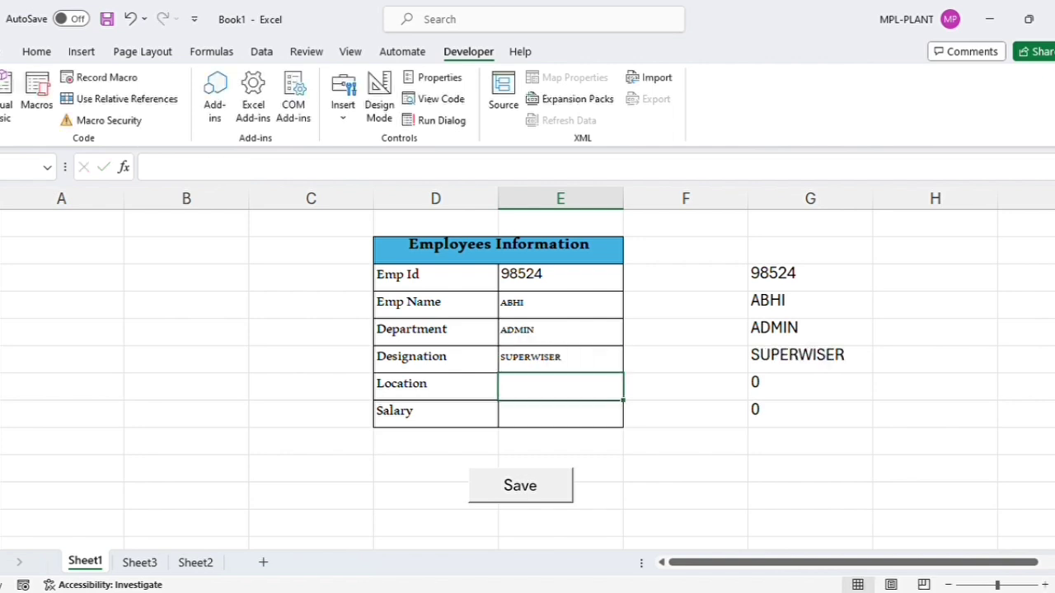
{"action": "type", "text": "HYDERABAD"}
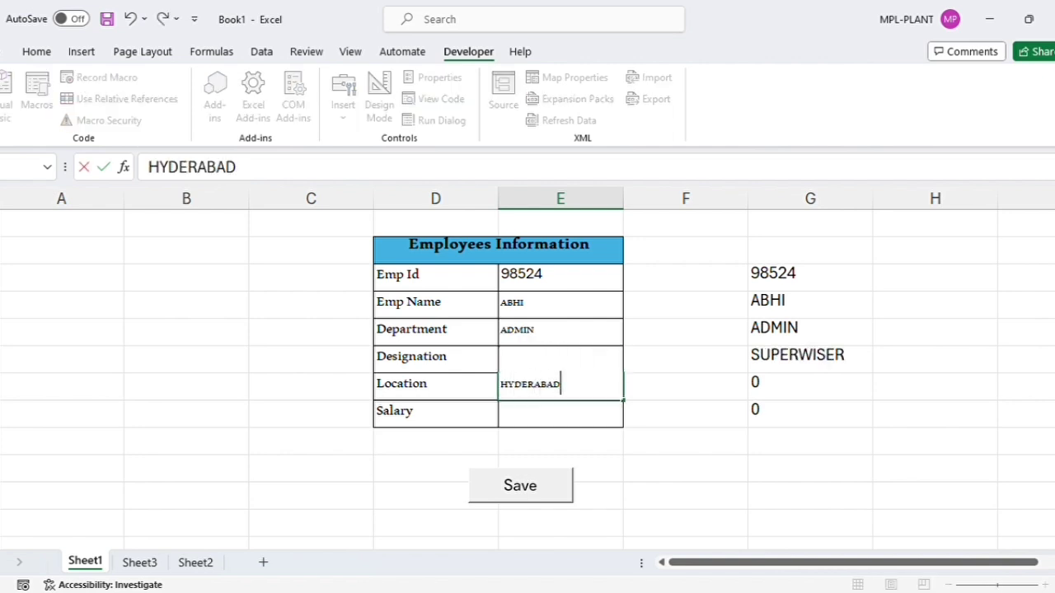
{"action": "key", "text": "Return"}
{"action": "type", "text": "25000"}
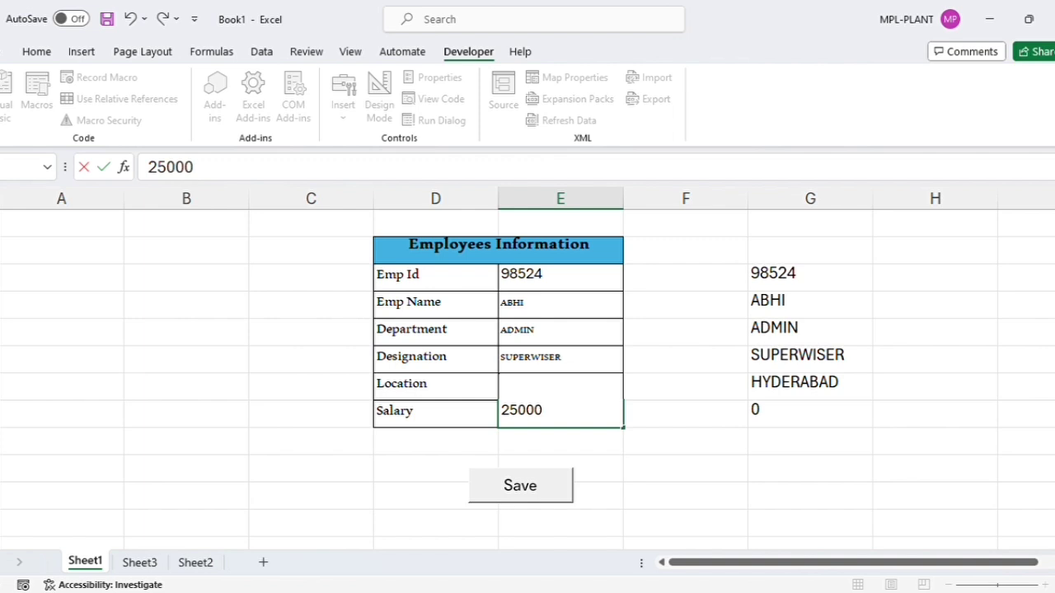
{"action": "key", "text": "Return"}
Save the SUPERWISER employee's record through the form and inspect its row at the start of Sheet2's table.
{"action": "left_click", "coordinate": [517, 494]}
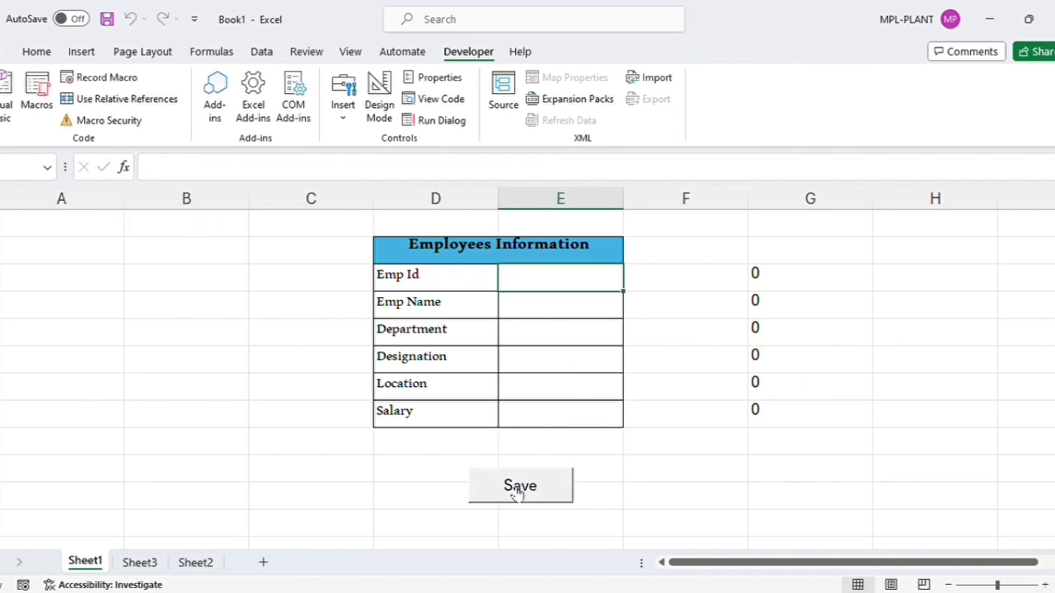
{"action": "left_click", "coordinate": [183, 562]}
{"action": "left_click", "coordinate": [22, 252]}
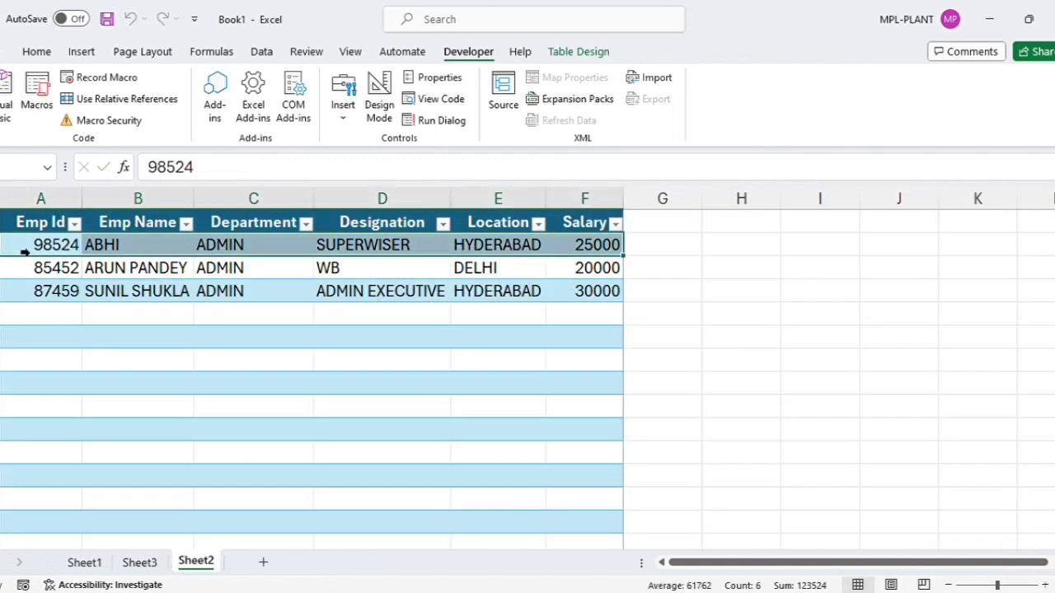
{"action": "left_click", "coordinate": [741, 313]}
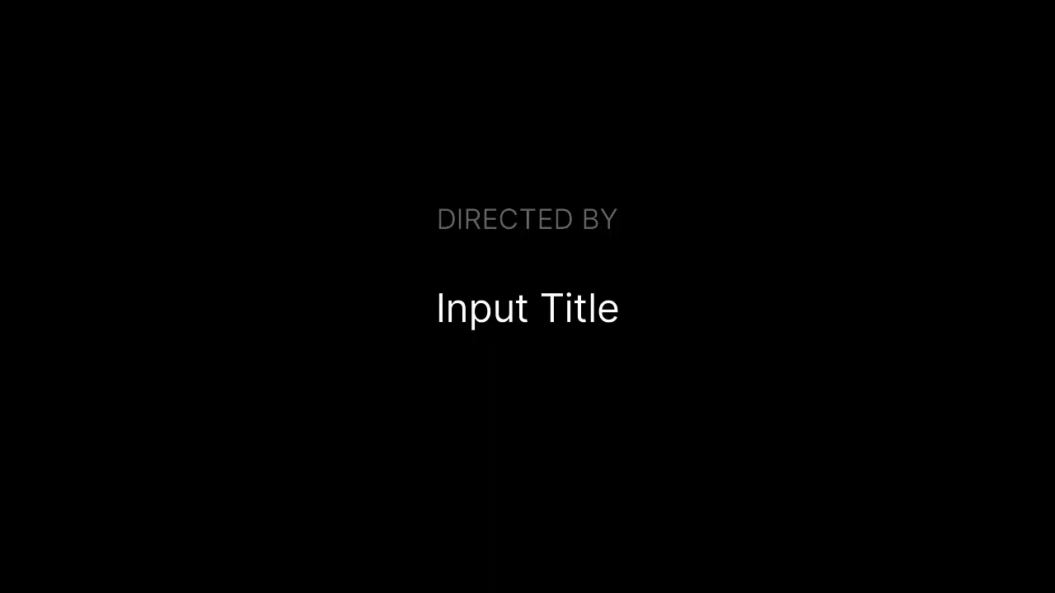